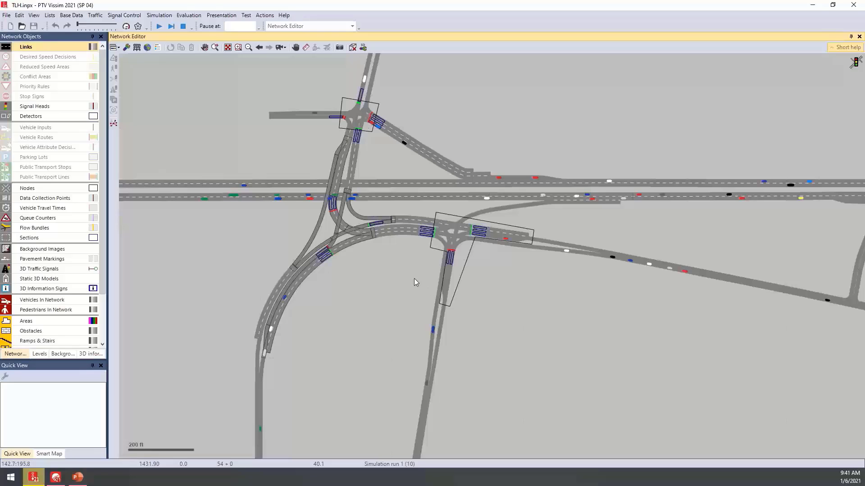
Set the drawing mode of the links to Use color scheme
{"action": "left_click_drag", "start_coordinate": [396, 278], "coordinate": [390, 310]}
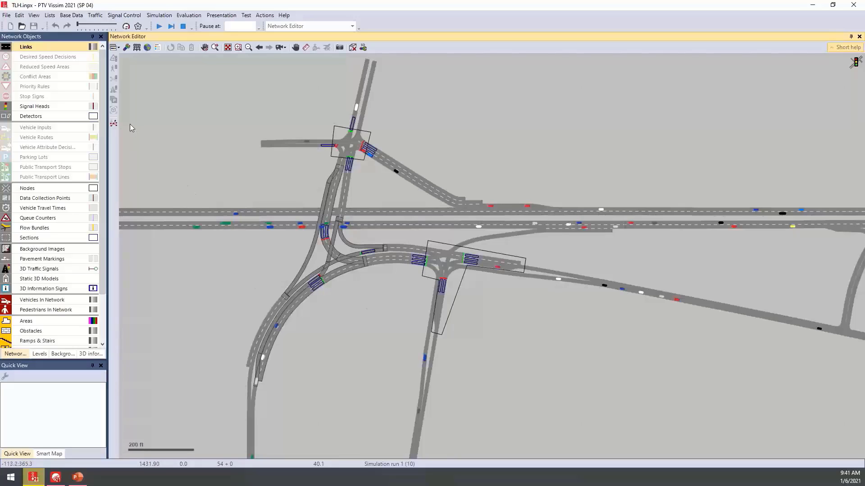
{"action": "left_click", "coordinate": [93, 49]}
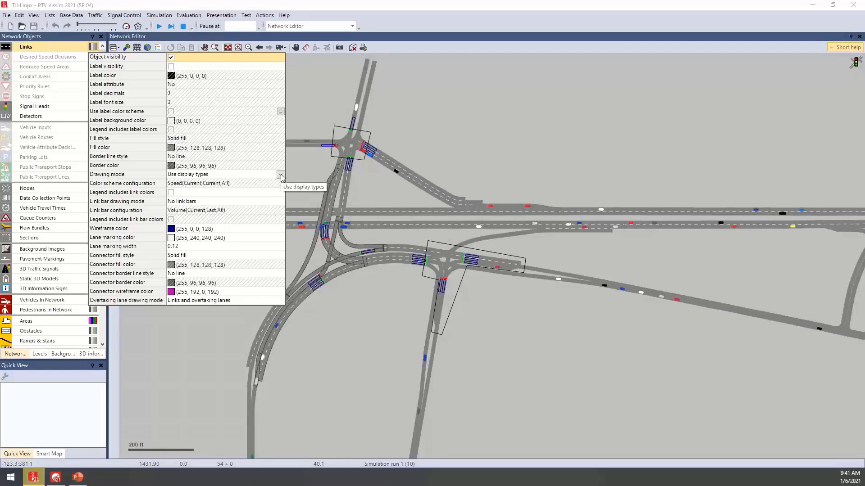
{"action": "left_click", "coordinate": [281, 176]}
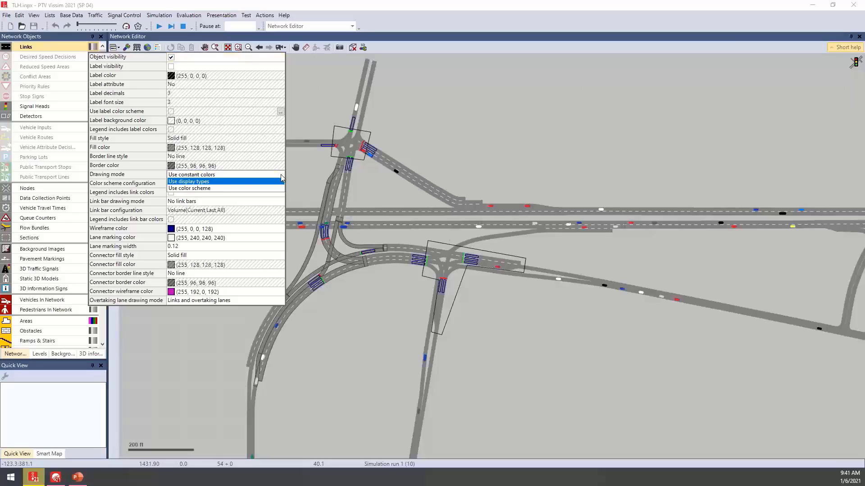
{"action": "left_click", "coordinate": [209, 189]}
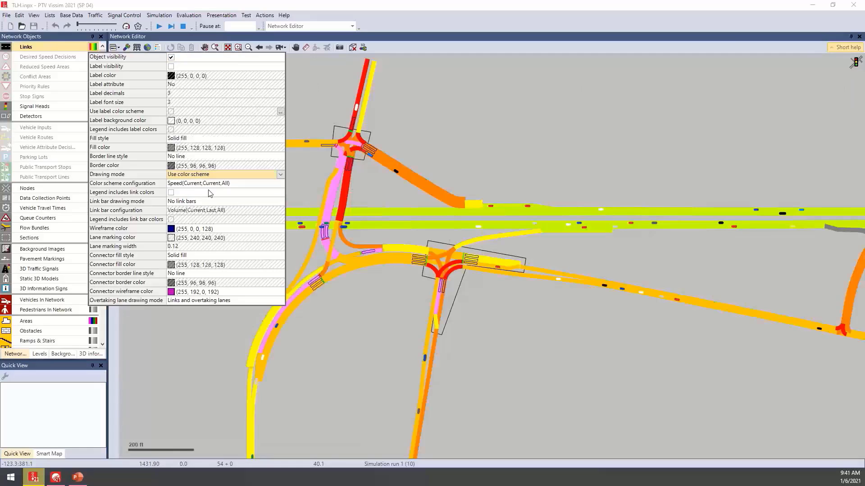
Open the links' color scheme settings and examine the Speed attribute variants by run, interval and vehicle type, leaving the attribute as it is
{"action": "left_click", "coordinate": [281, 186]}
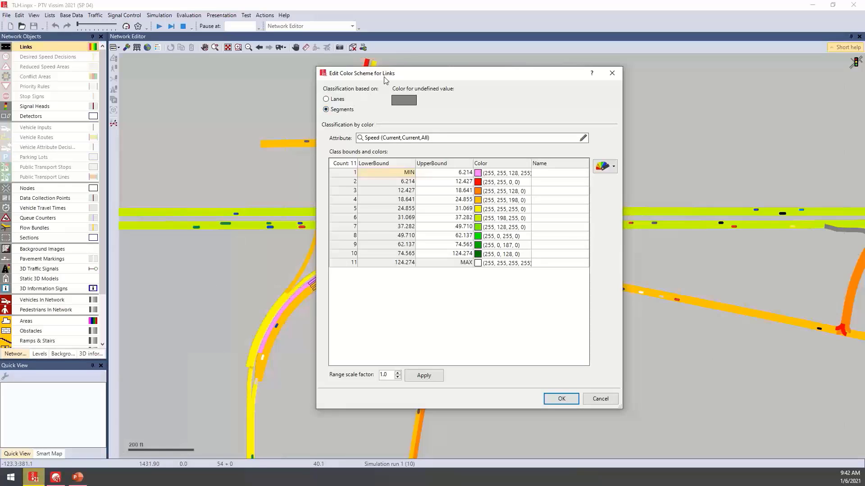
{"action": "left_click_drag", "start_coordinate": [386, 81], "coordinate": [329, 288]}
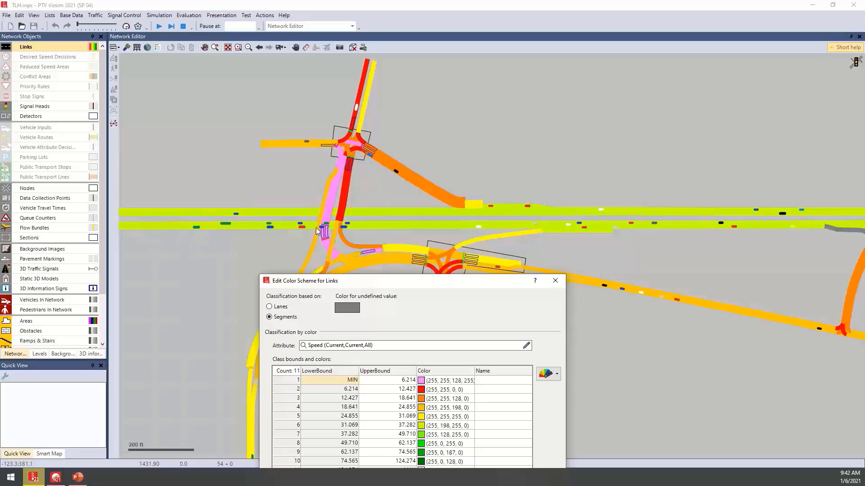
{"action": "left_click_drag", "start_coordinate": [333, 283], "coordinate": [545, 87]}
{"action": "left_click", "coordinate": [737, 152]}
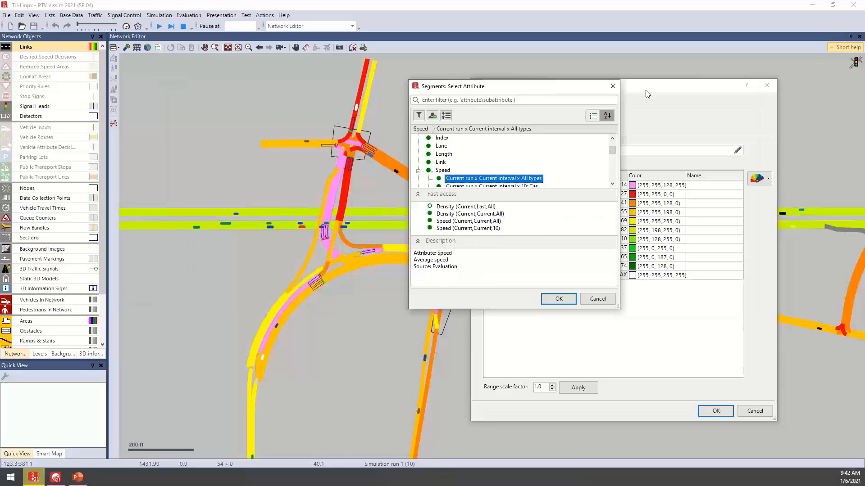
{"action": "left_click_drag", "start_coordinate": [513, 89], "coordinate": [679, 112]}
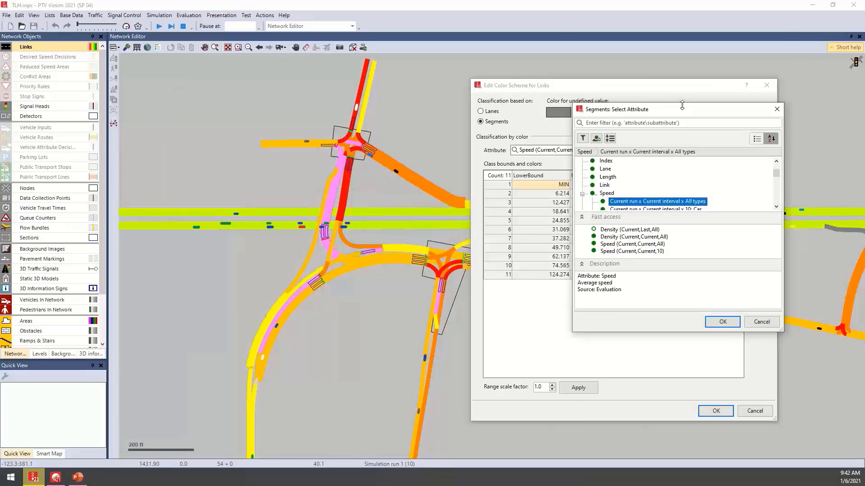
{"action": "double_click", "coordinate": [682, 106]}
{"action": "left_click_drag", "start_coordinate": [777, 112], "coordinate": [794, 129]}
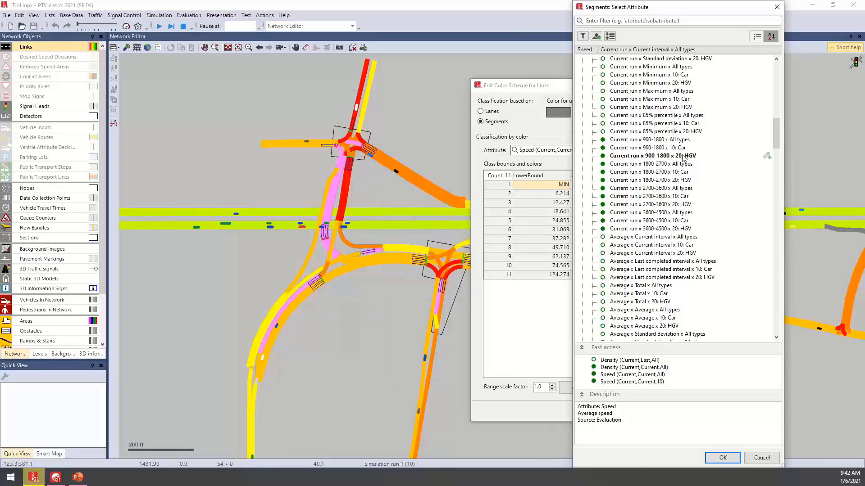
{"action": "left_click_drag", "start_coordinate": [777, 128], "coordinate": [804, 302]}
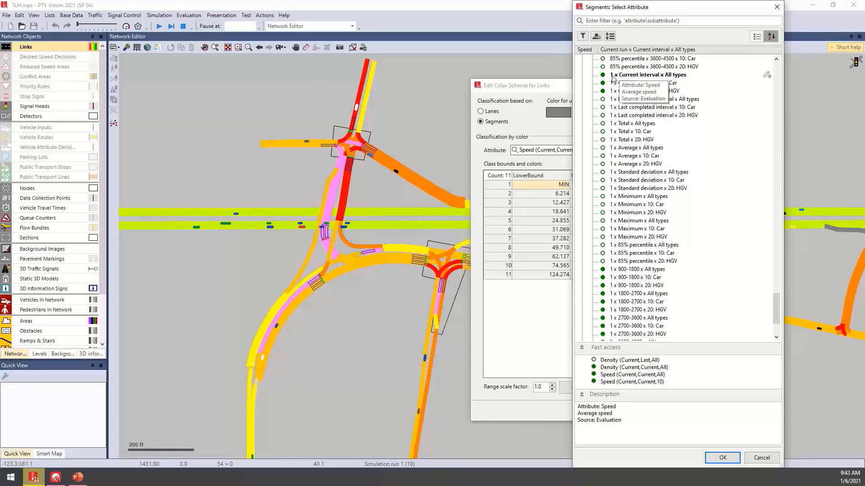
{"action": "left_click", "coordinate": [622, 75]}
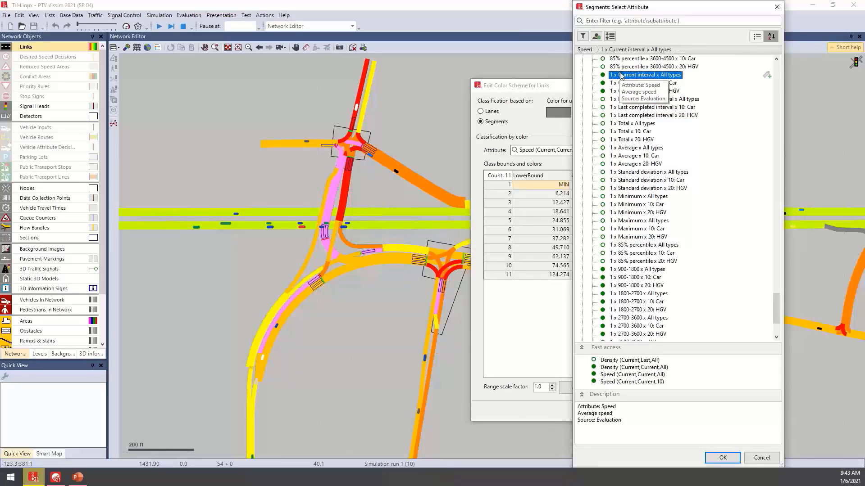
{"action": "left_click", "coordinate": [763, 458]}
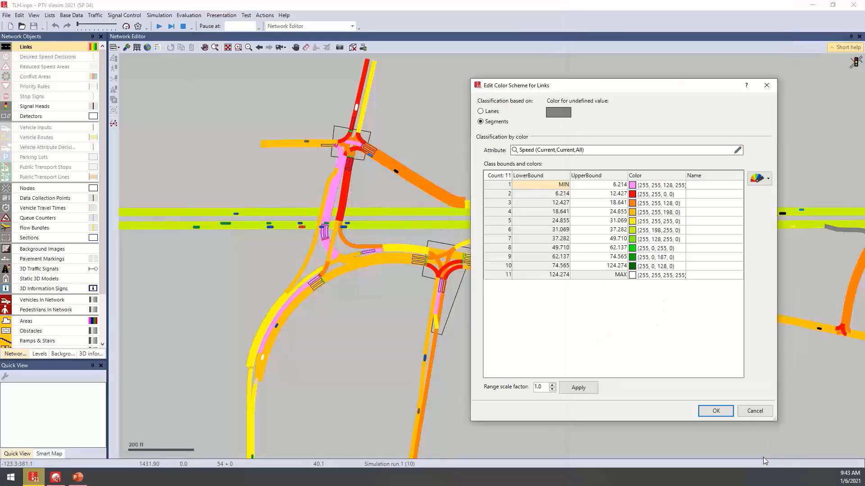
Apply the predefined Speed color scheme to the links and set the second class's upper bound to 10
{"action": "left_click", "coordinate": [760, 180]}
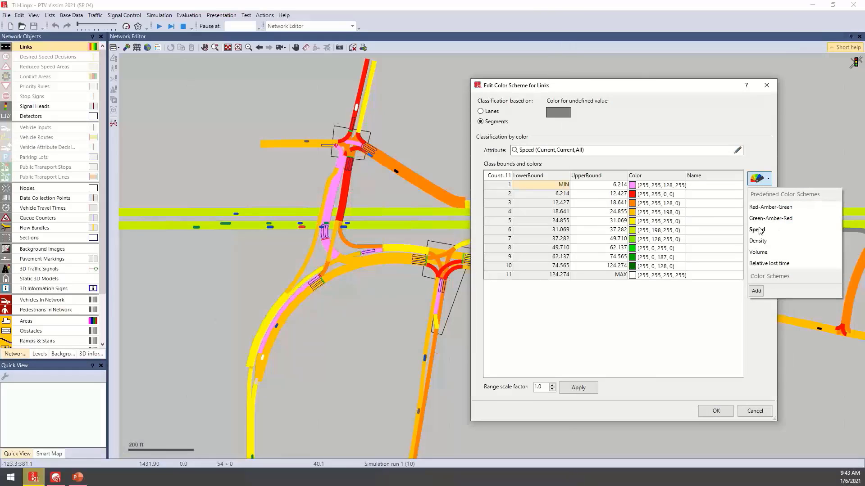
{"action": "left_click", "coordinate": [758, 229]}
{"action": "left_click", "coordinate": [612, 189]}
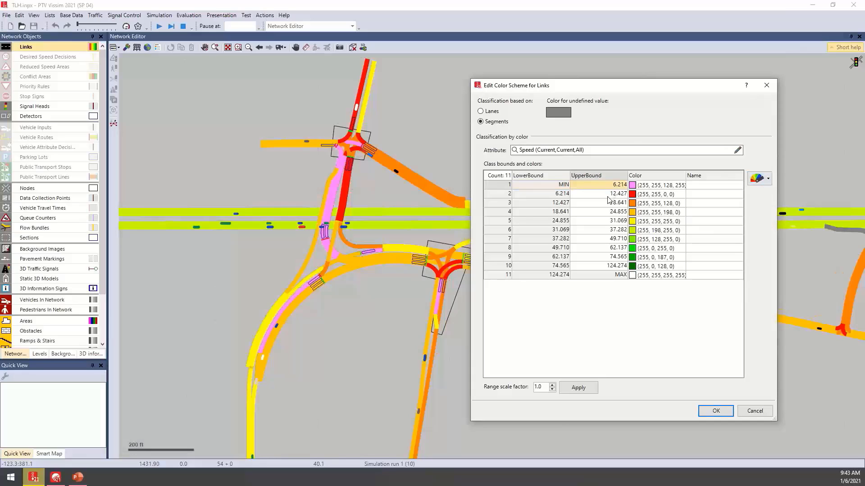
{"action": "left_click", "coordinate": [608, 197]}
{"action": "type", "text": "10"}
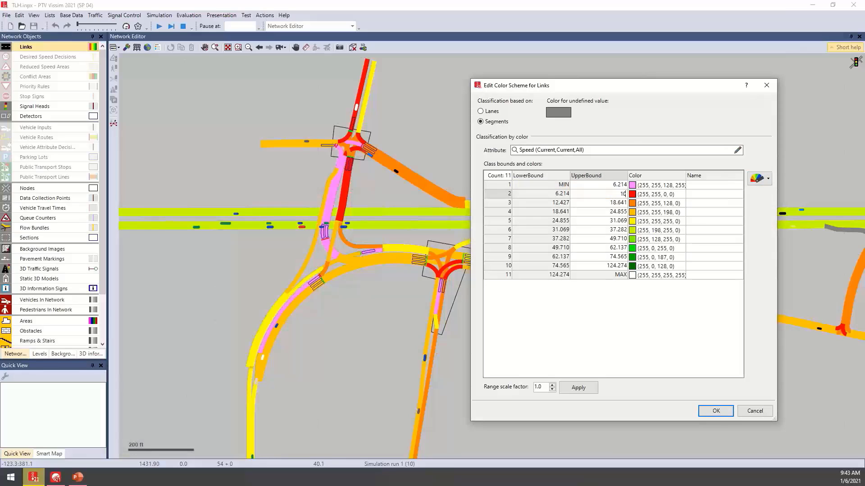
{"action": "key", "text": "Return"}
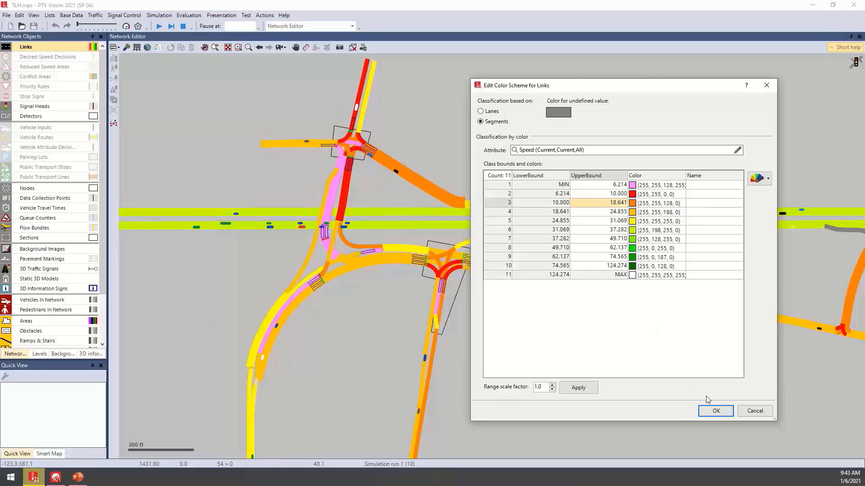
{"action": "left_click", "coordinate": [715, 410]}
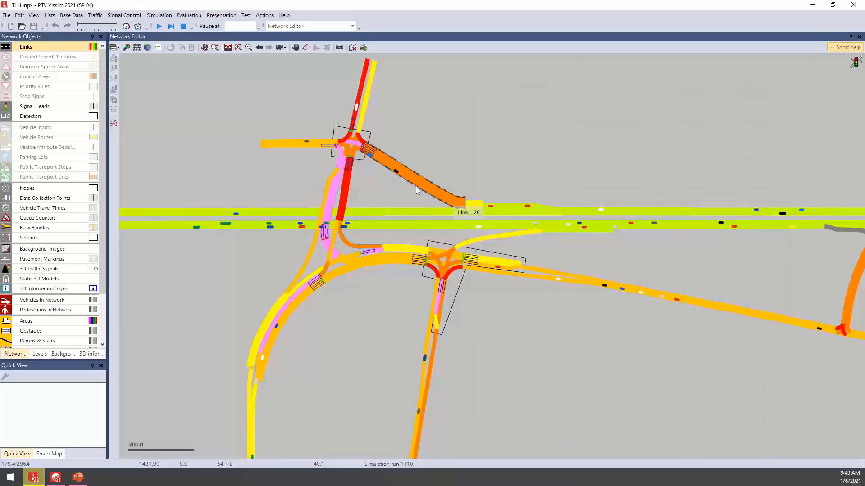
Resume the simulation, fast-forward it temporarily, and return it to the slower speed with the whole network in view
{"action": "left_click", "coordinate": [159, 28]}
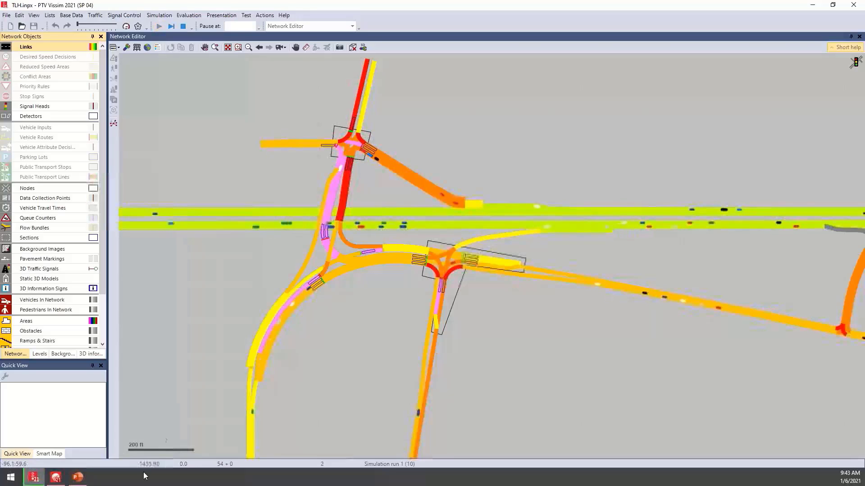
{"action": "left_click", "coordinate": [126, 27]}
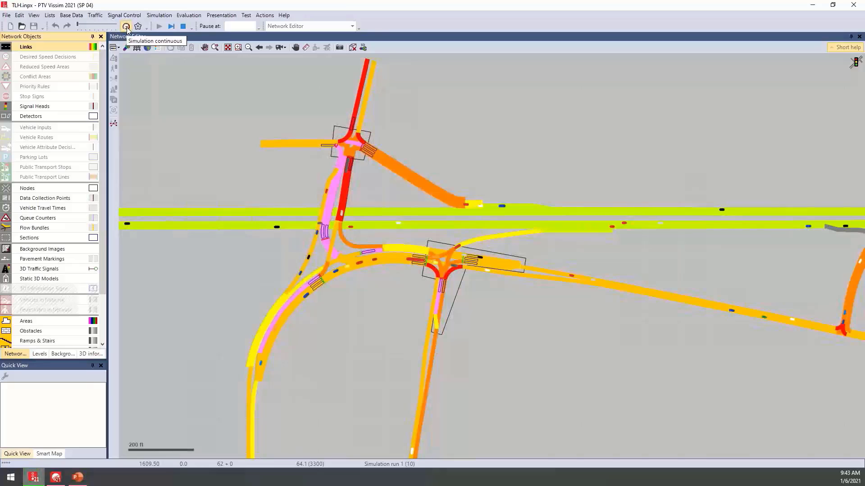
{"action": "left_click", "coordinate": [127, 27]}
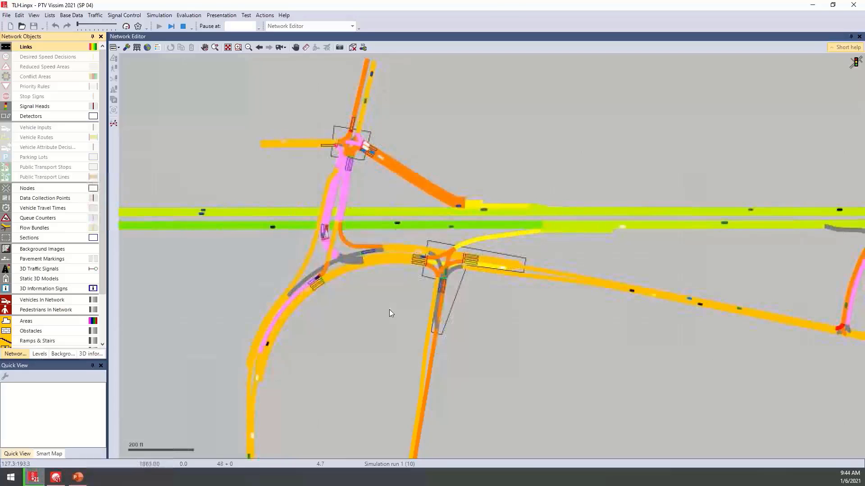
{"action": "scroll", "coordinate": [389, 310], "scroll_direction": "down", "scroll_amount": 2}
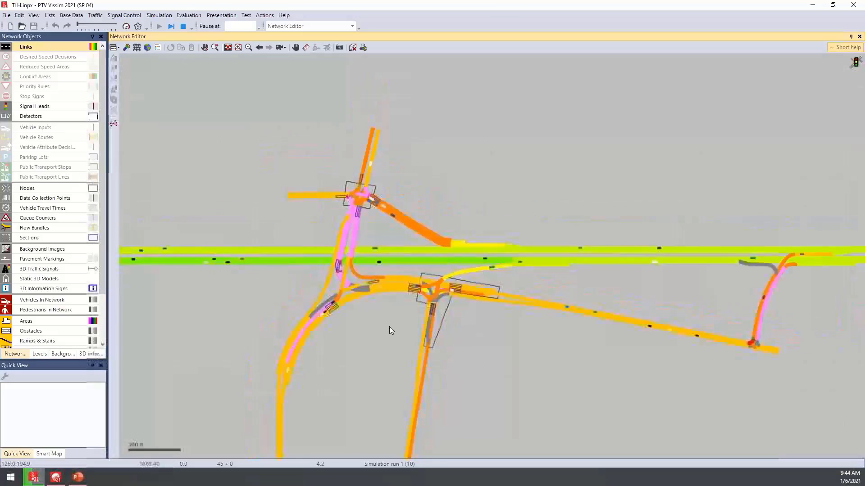
{"action": "scroll", "coordinate": [389, 327], "scroll_direction": "down", "scroll_amount": 1}
{"action": "left_click_drag", "start_coordinate": [385, 334], "coordinate": [404, 271]}
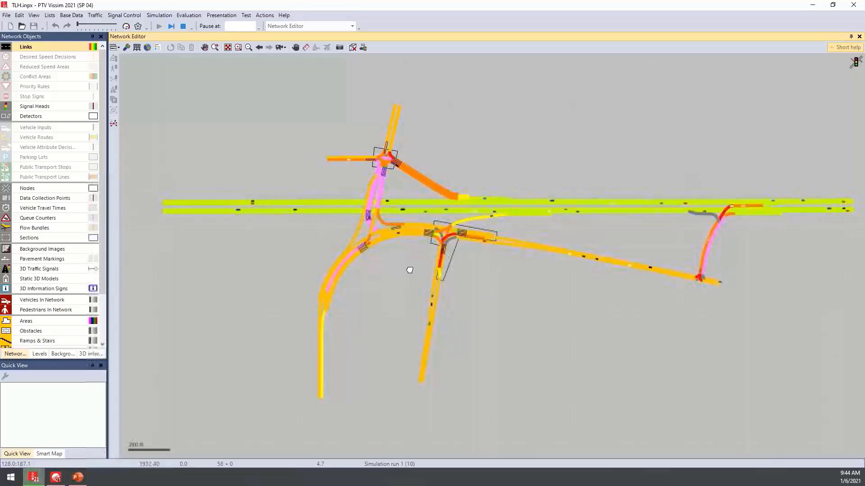
{"action": "left_click_drag", "start_coordinate": [410, 270], "coordinate": [344, 315]}
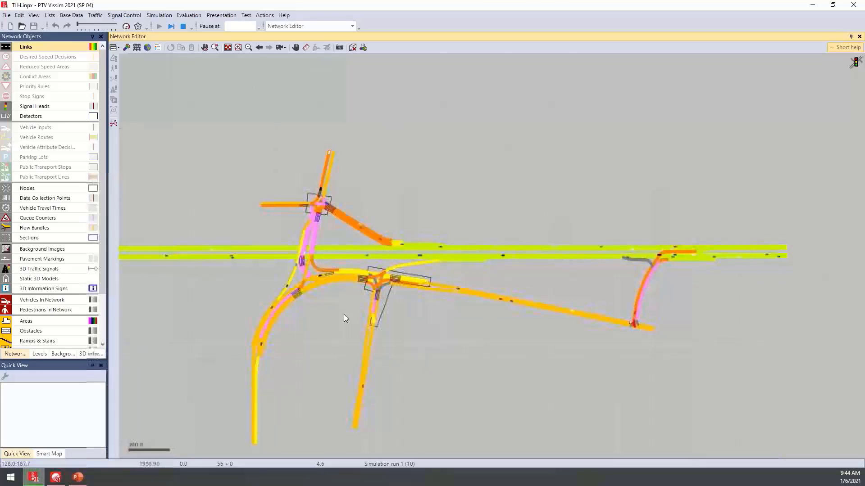
{"action": "left_click_drag", "start_coordinate": [330, 319], "coordinate": [351, 310]}
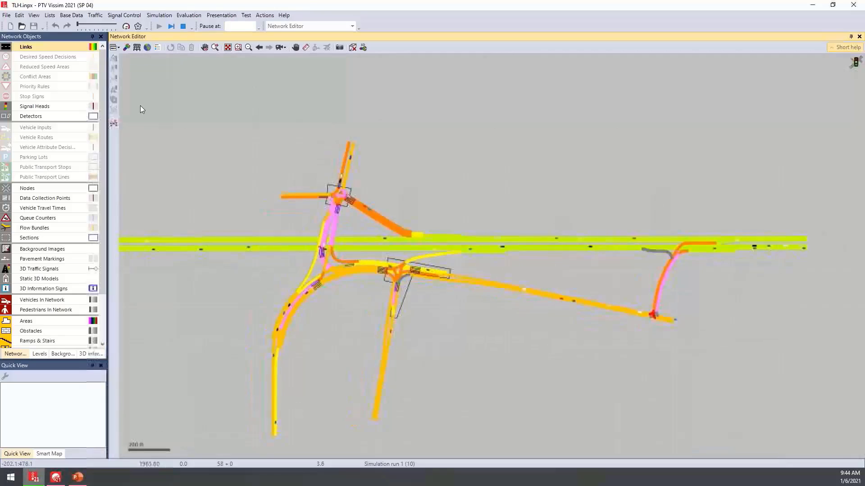
Include the link colors in the legend of the network display
{"action": "left_click", "coordinate": [92, 46]}
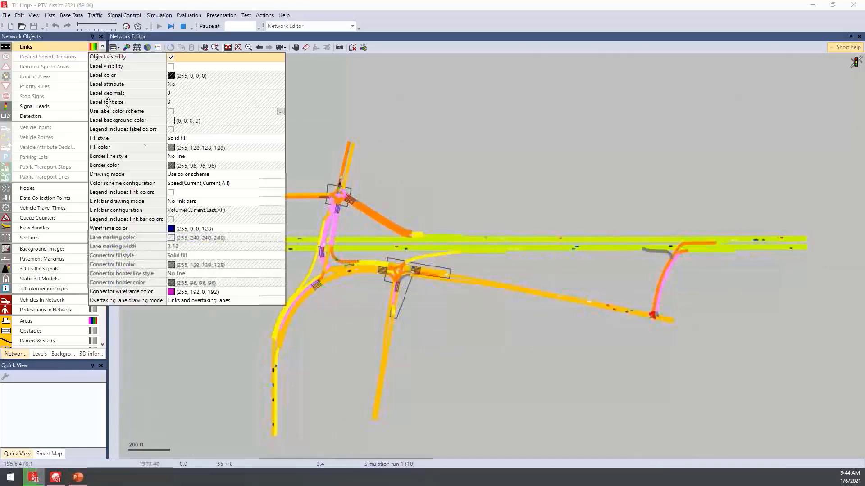
{"action": "left_click", "coordinate": [178, 201]}
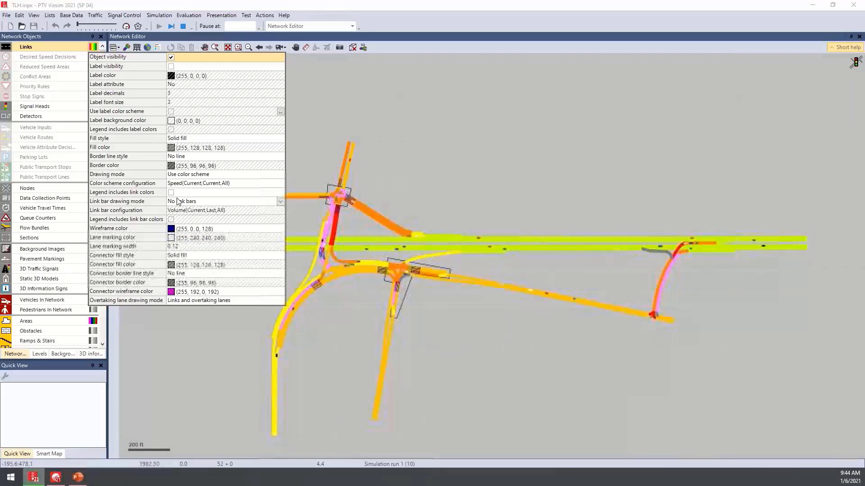
{"action": "left_click", "coordinate": [170, 193]}
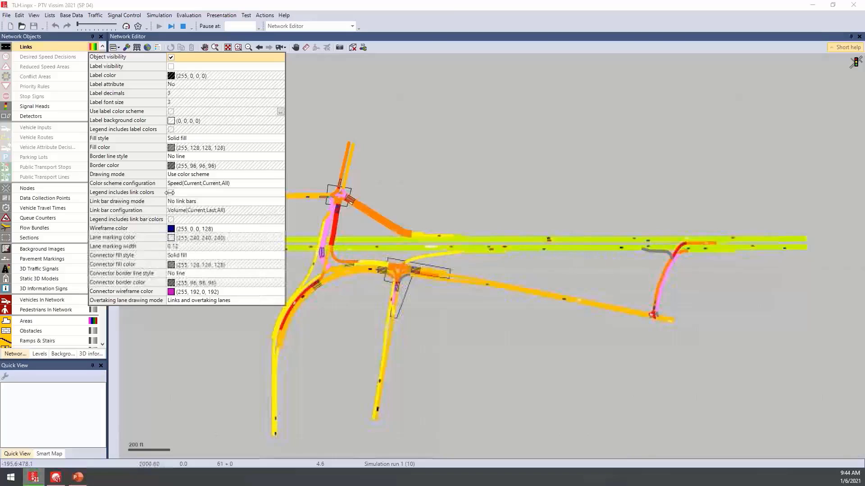
{"action": "left_click", "coordinate": [171, 192]}
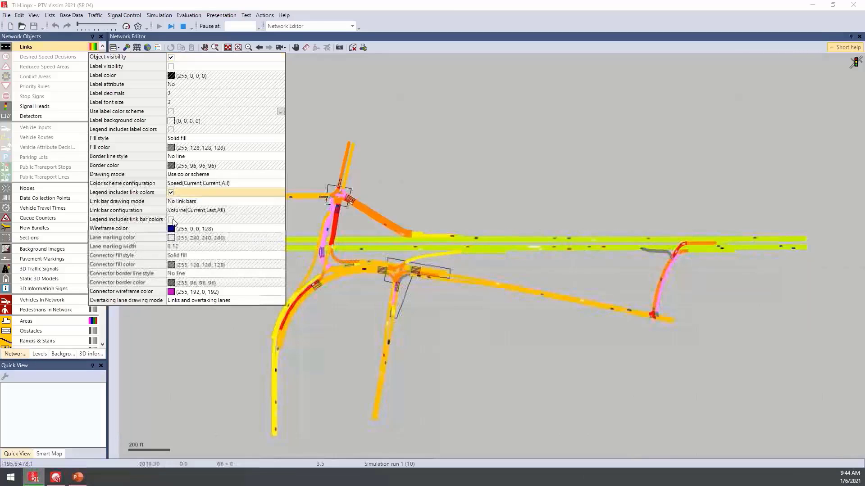
{"action": "left_click", "coordinate": [319, 83]}
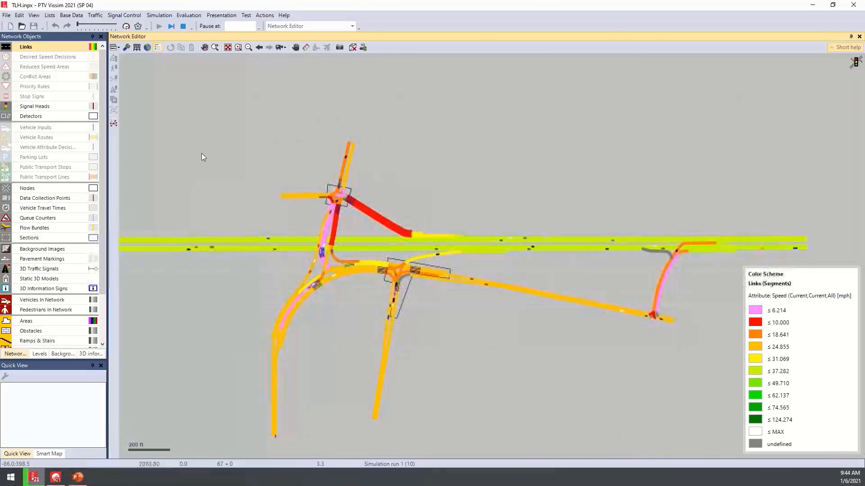
Set the link bar drawing mode to Links and link bars
{"action": "left_click", "coordinate": [92, 47]}
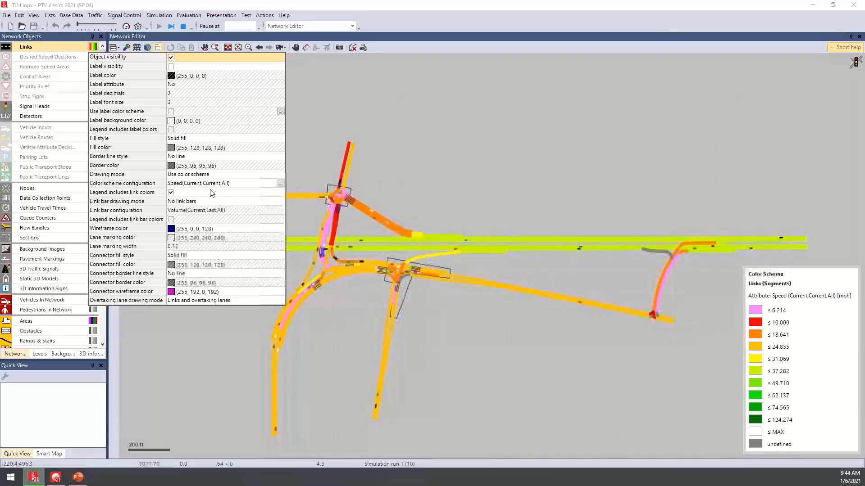
{"action": "left_click", "coordinate": [280, 204]}
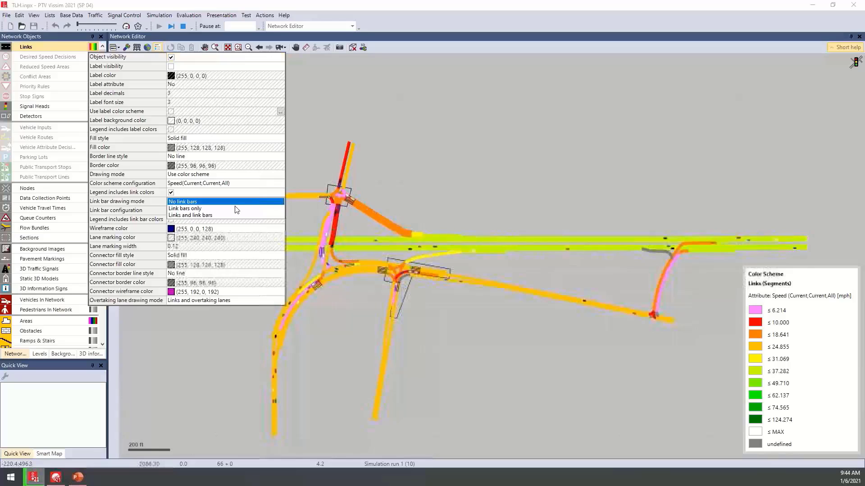
{"action": "left_click", "coordinate": [189, 215]}
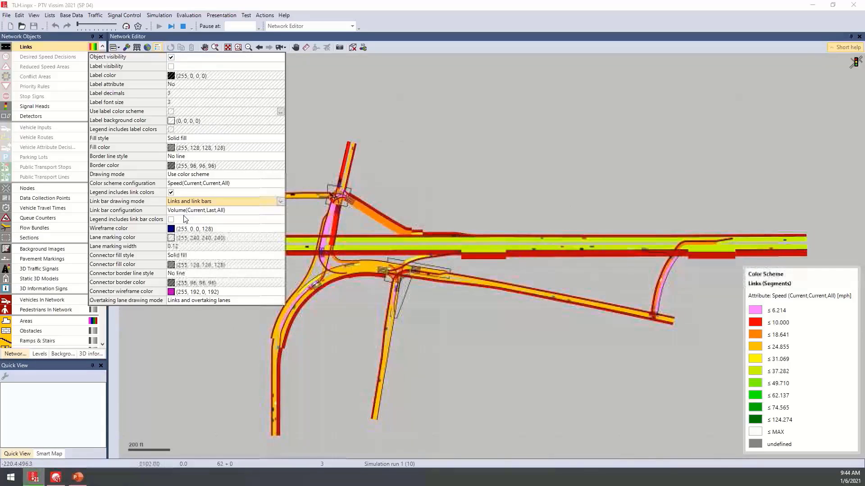
Base the link bar width on segment volume for the current run, current interval and all vehicle types
{"action": "left_click", "coordinate": [281, 210]}
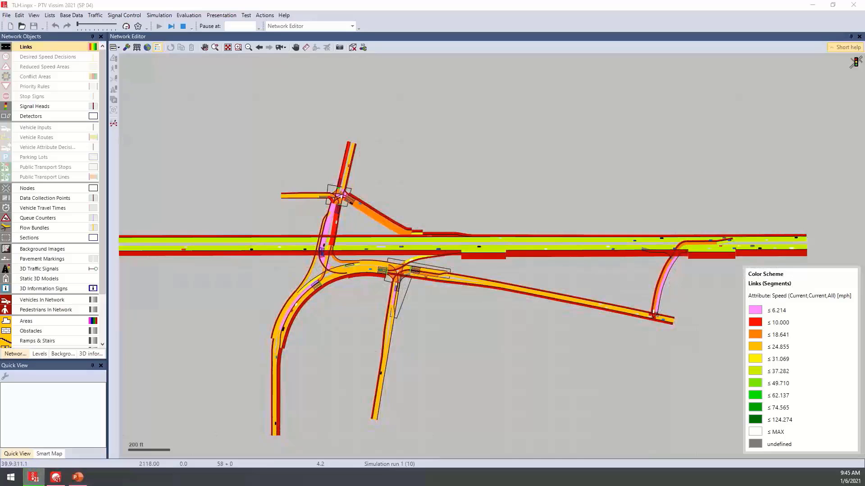
{"action": "left_click_drag", "start_coordinate": [216, 118], "coordinate": [638, 118]}
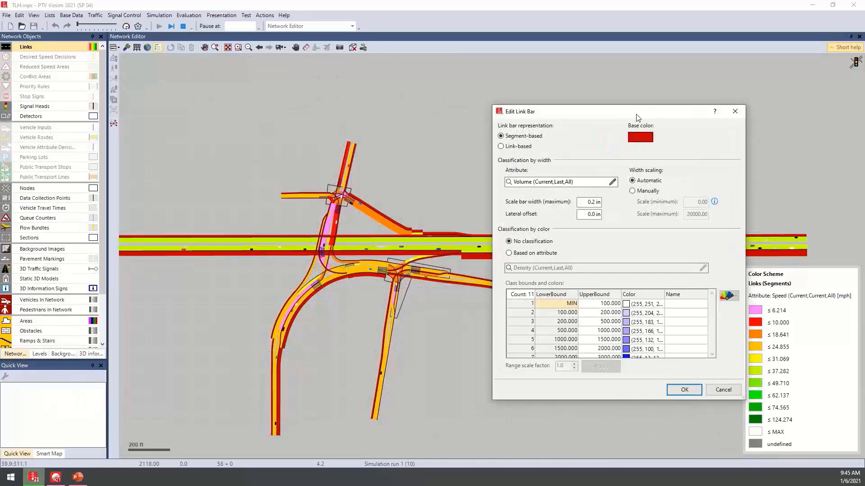
{"action": "left_click", "coordinate": [612, 182]}
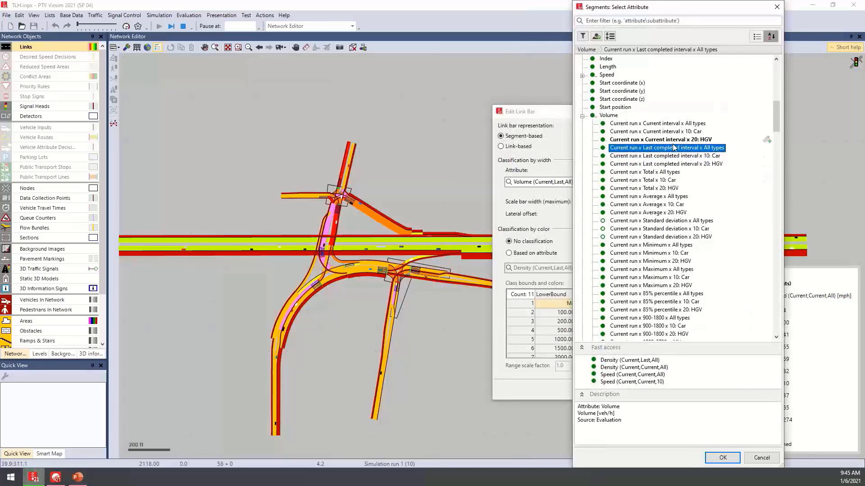
{"action": "left_click", "coordinate": [679, 124]}
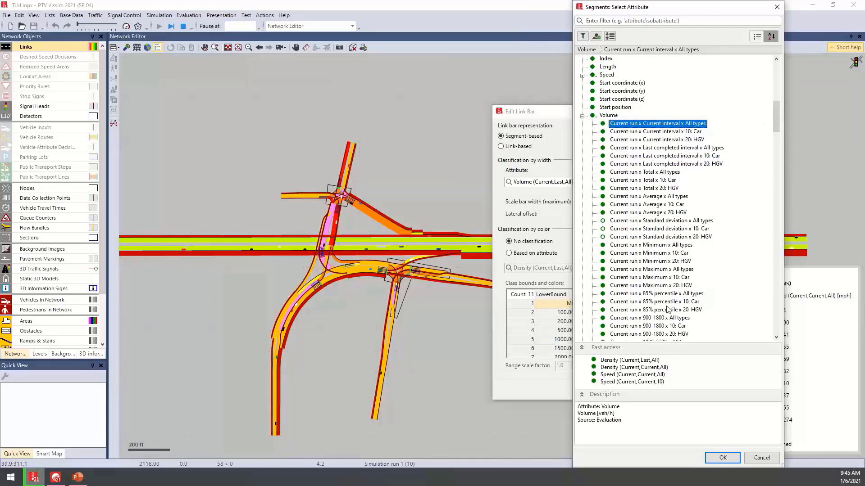
{"action": "left_click", "coordinate": [722, 458]}
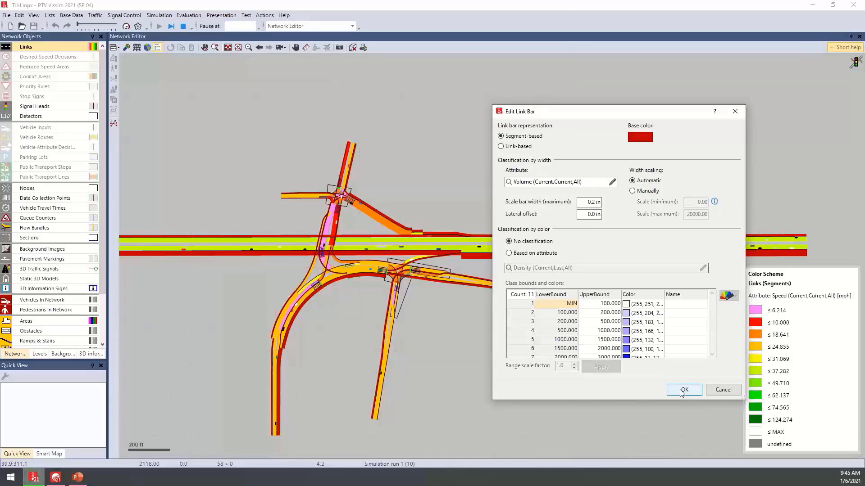
{"action": "left_click", "coordinate": [537, 255]}
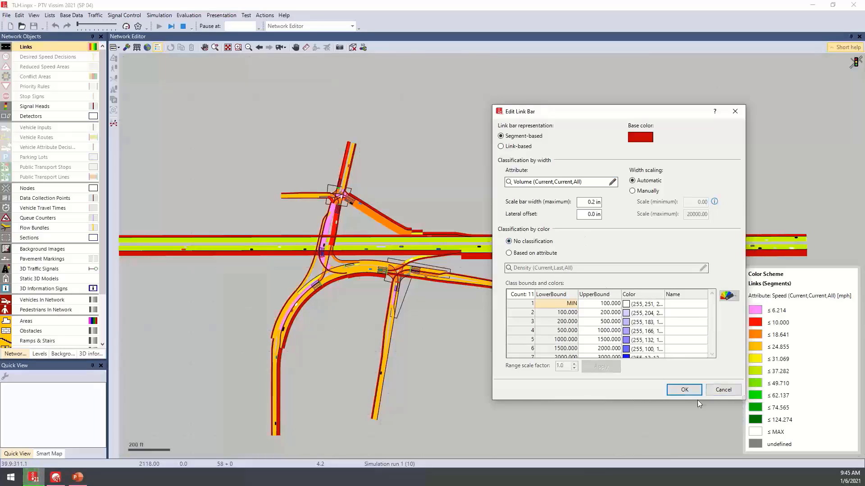
{"action": "left_click", "coordinate": [686, 393]}
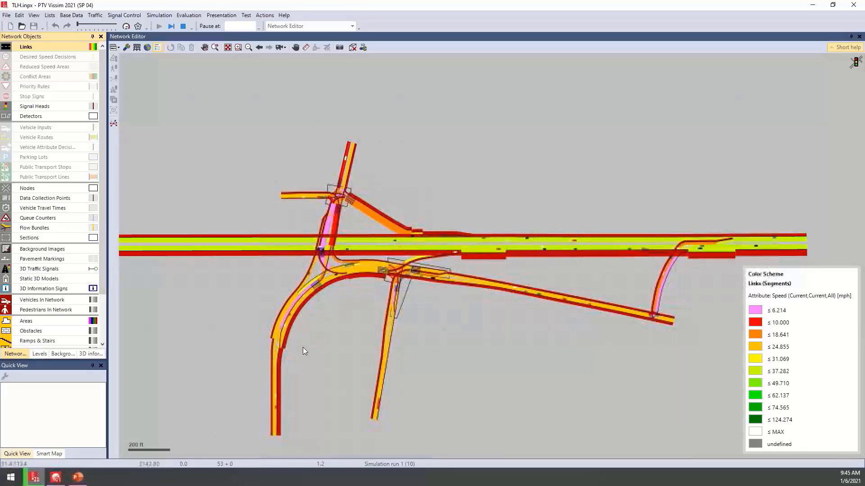
{"action": "left_click", "coordinate": [348, 290]}
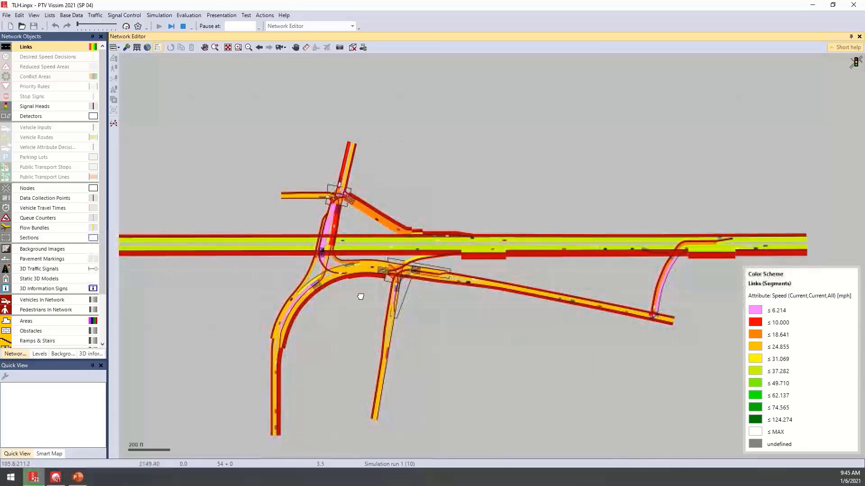
Include the link bar colors in the legend of the network display
{"action": "left_click", "coordinate": [95, 46]}
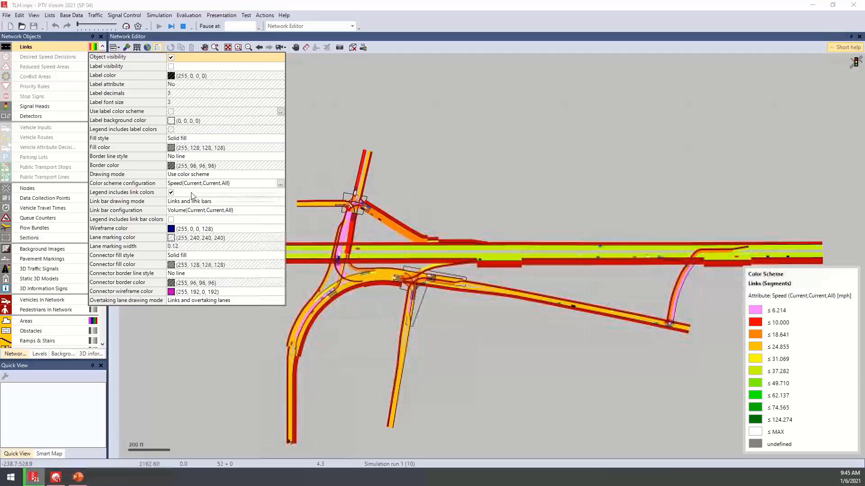
{"action": "left_click", "coordinate": [171, 220]}
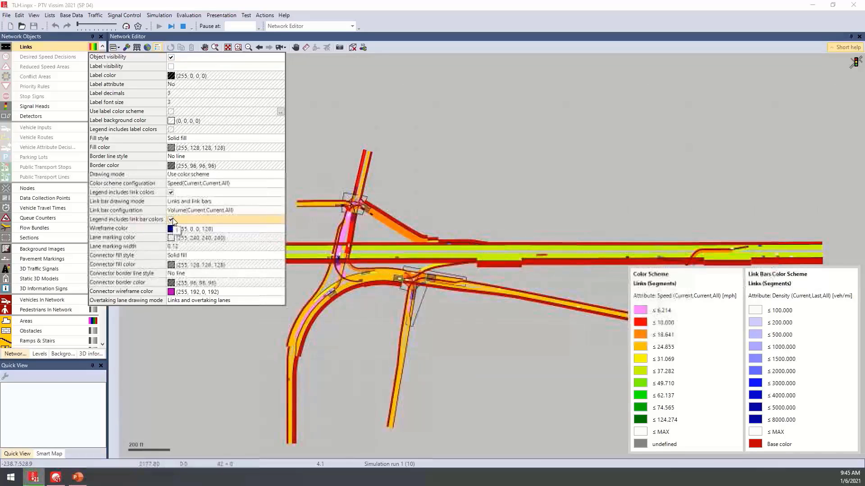
{"action": "left_click", "coordinate": [525, 322]}
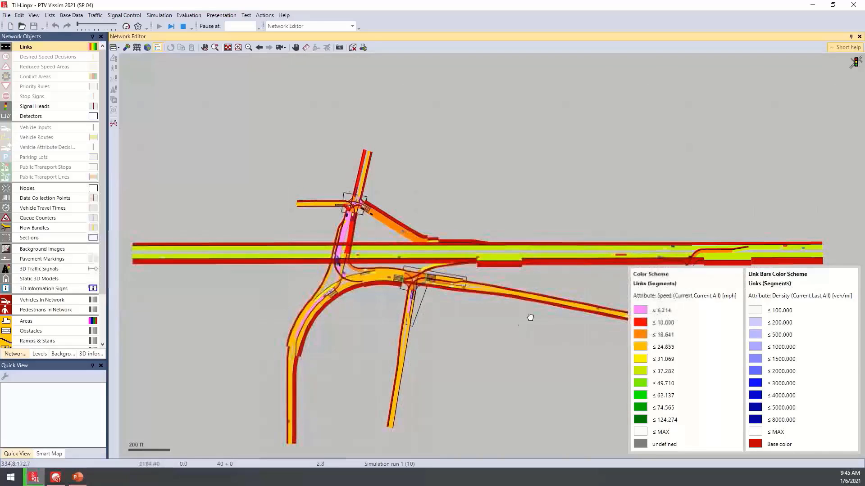
{"action": "left_click_drag", "start_coordinate": [530, 318], "coordinate": [539, 314]}
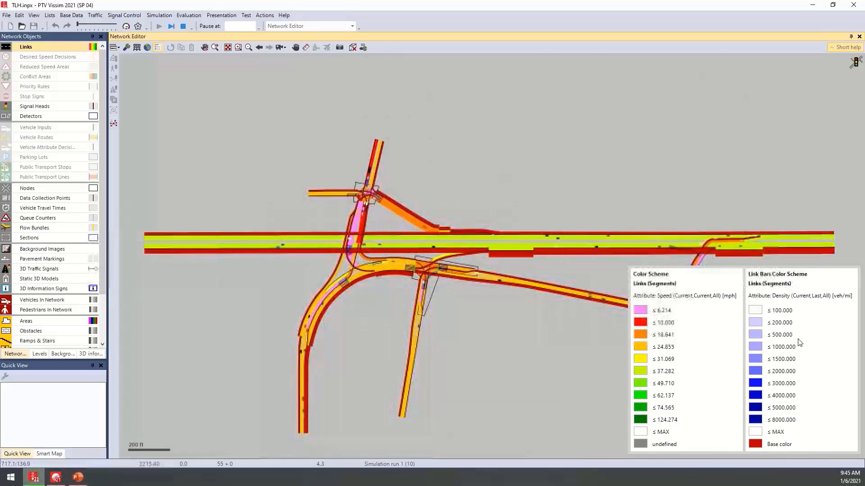
Set the drawing mode of the links to Use display types
{"action": "left_click", "coordinate": [96, 48]}
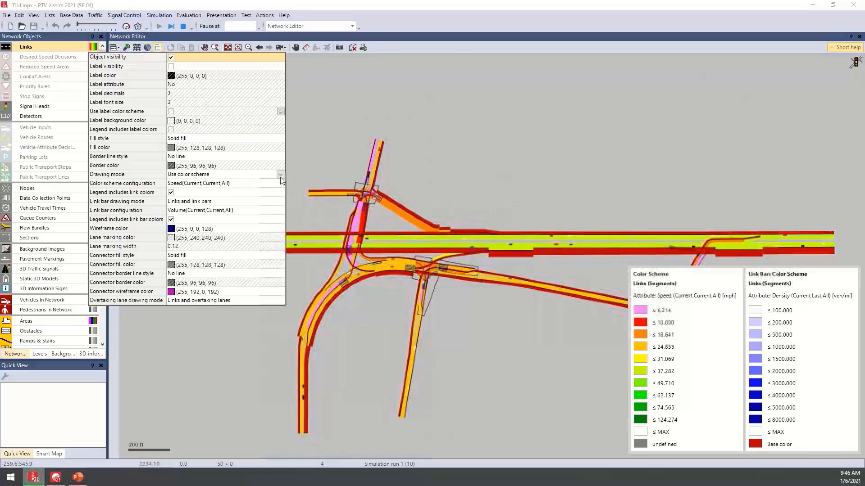
{"action": "left_click", "coordinate": [282, 178]}
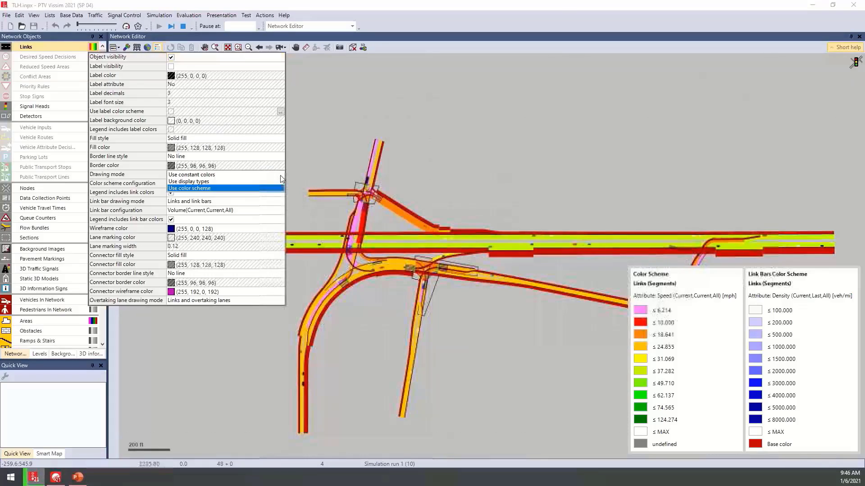
{"action": "left_click", "coordinate": [197, 181]}
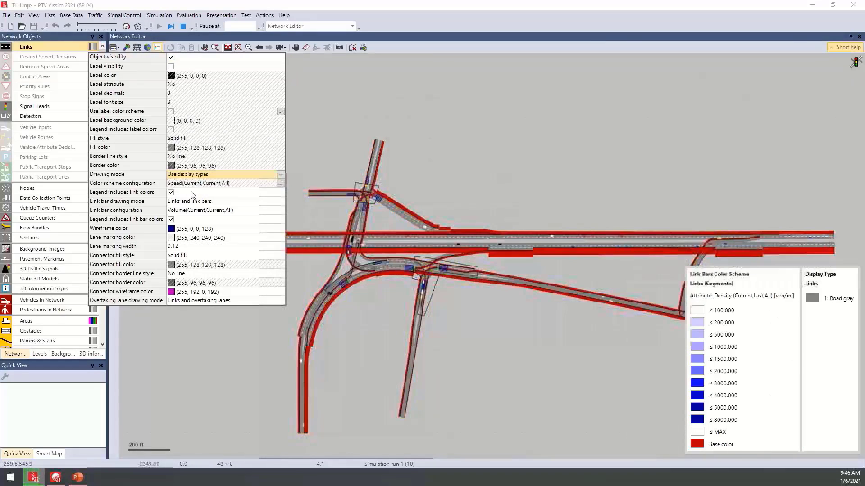
Set the link bar drawing mode to No link bars and hide the legend in the network display
{"action": "left_click", "coordinate": [280, 203]}
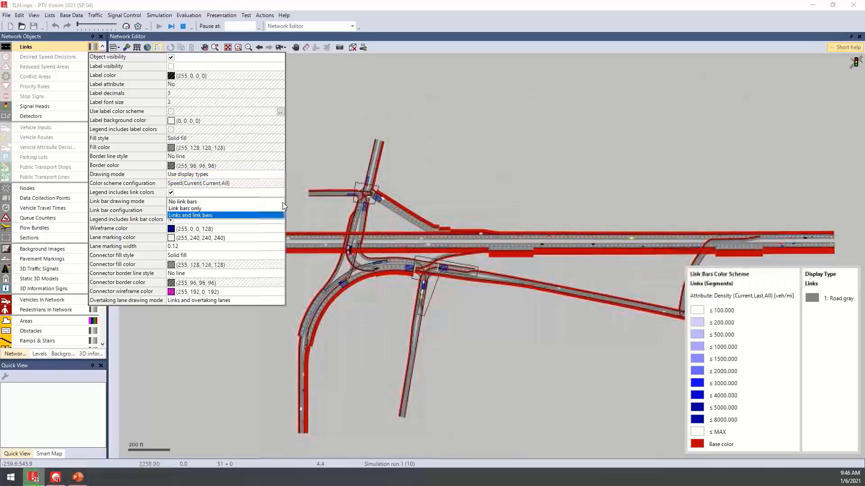
{"action": "left_click", "coordinate": [197, 202]}
{"action": "left_click", "coordinate": [312, 145]}
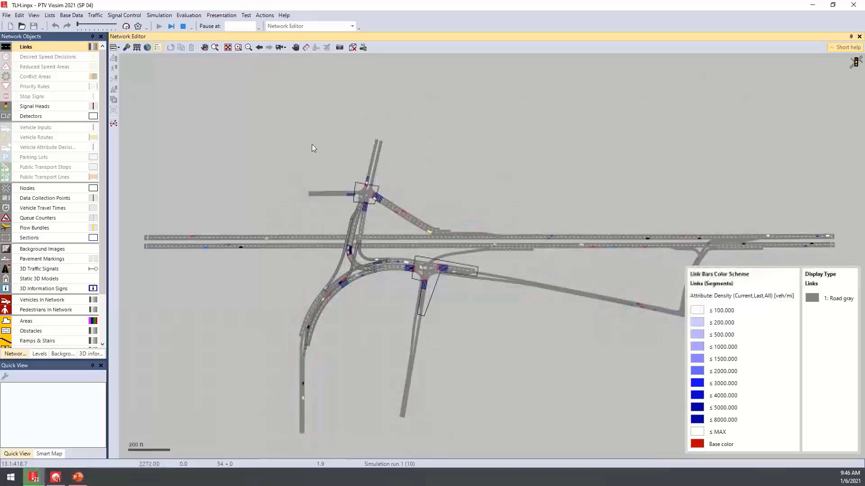
{"action": "scroll", "coordinate": [407, 268], "scroll_direction": "up", "scroll_amount": 3}
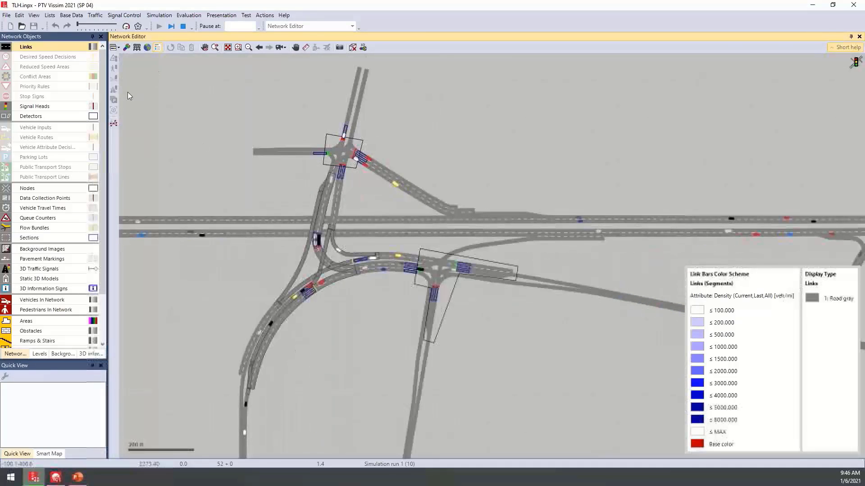
{"action": "left_click", "coordinate": [157, 47]}
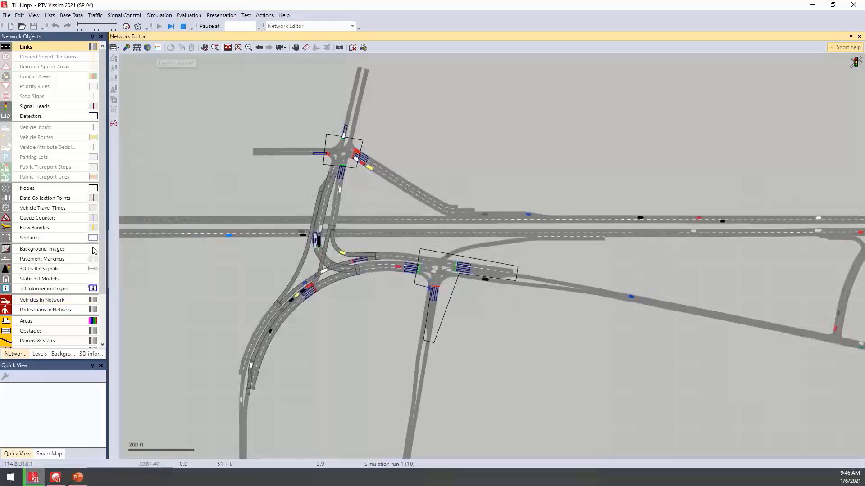
Turn on the turn value visualization for the nodes, keeping Vehicles (Current,Current,All) as its width attribute
{"action": "left_click", "coordinate": [94, 189]}
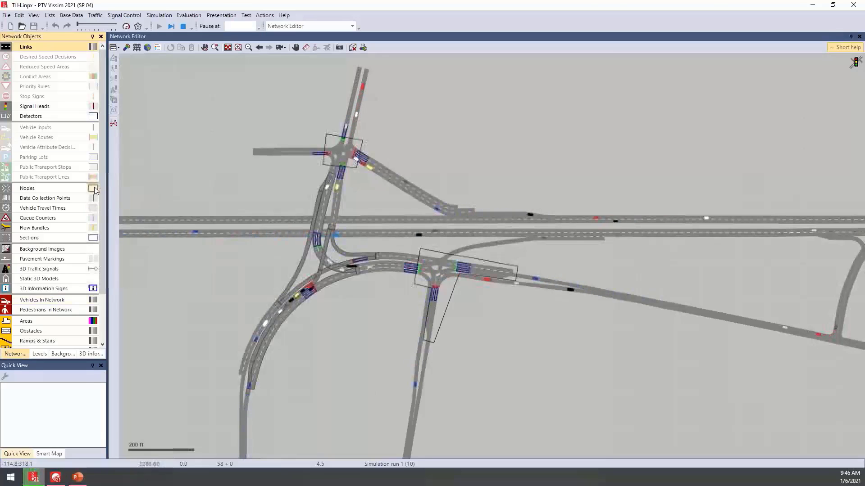
{"action": "left_click", "coordinate": [94, 188]}
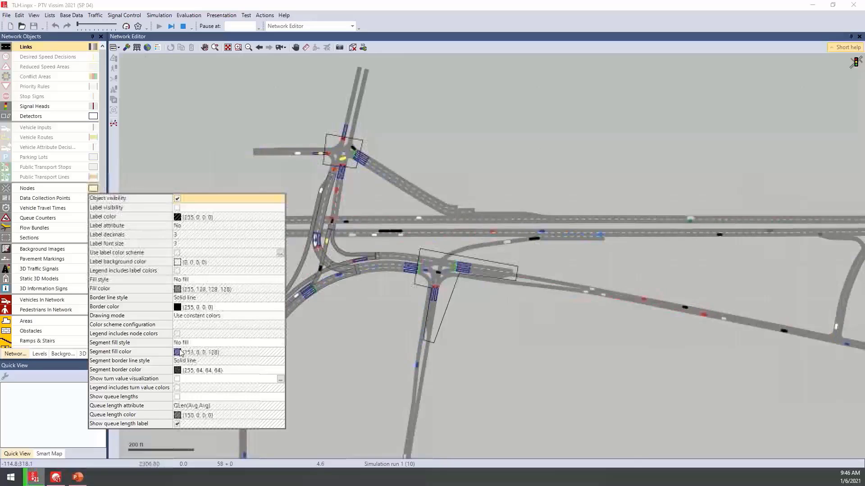
{"action": "left_click", "coordinate": [177, 379]}
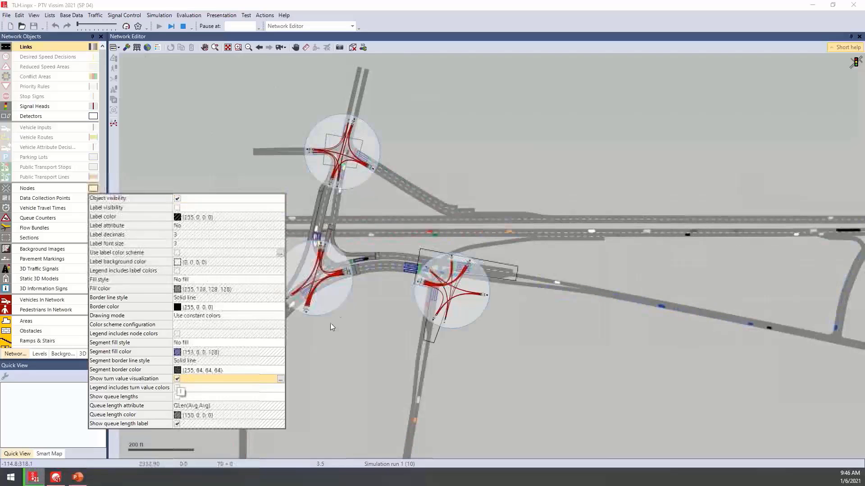
{"action": "left_click", "coordinate": [281, 380]}
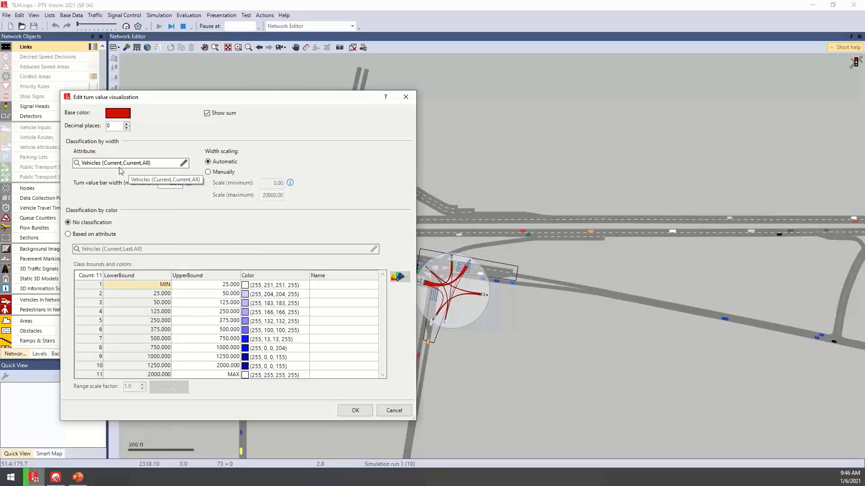
{"action": "left_click", "coordinate": [355, 411]}
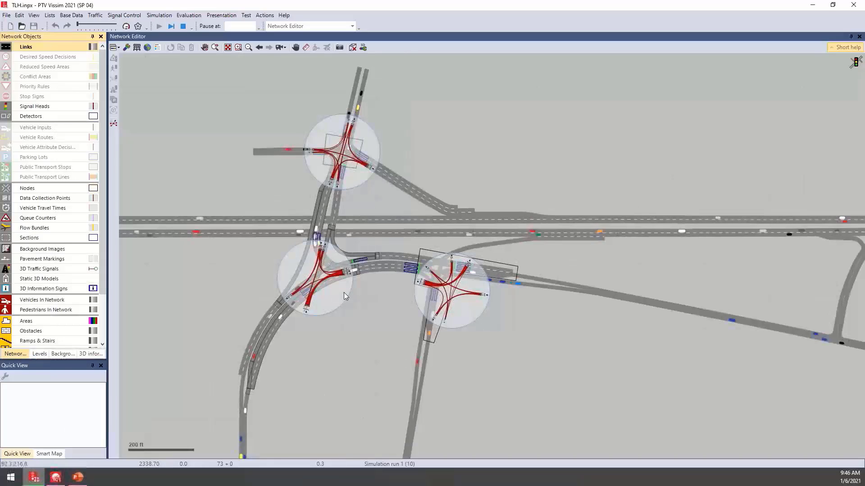
Examine the turning volumes and approach sums on the turn value diagram of the intersection south of the highway
{"action": "left_click_drag", "start_coordinate": [344, 292], "coordinate": [380, 306]}
{"action": "scroll", "coordinate": [381, 305], "scroll_direction": "up", "scroll_amount": 8}
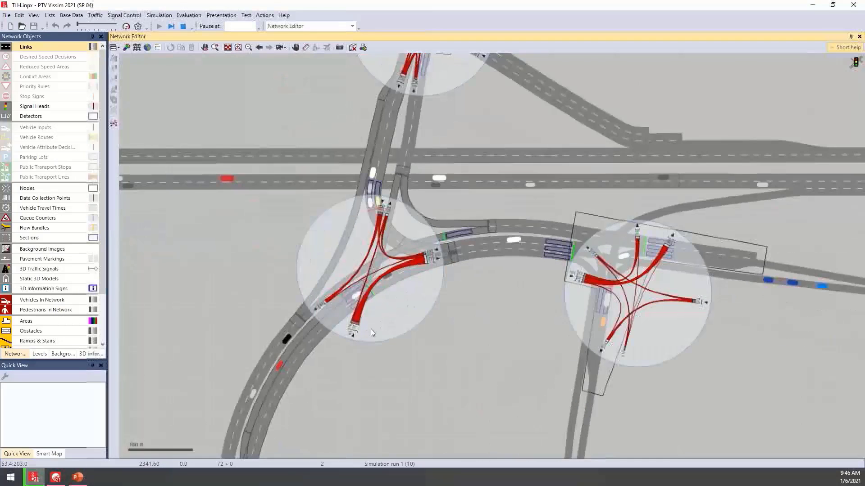
{"action": "scroll", "coordinate": [341, 328], "scroll_direction": "up", "scroll_amount": 2}
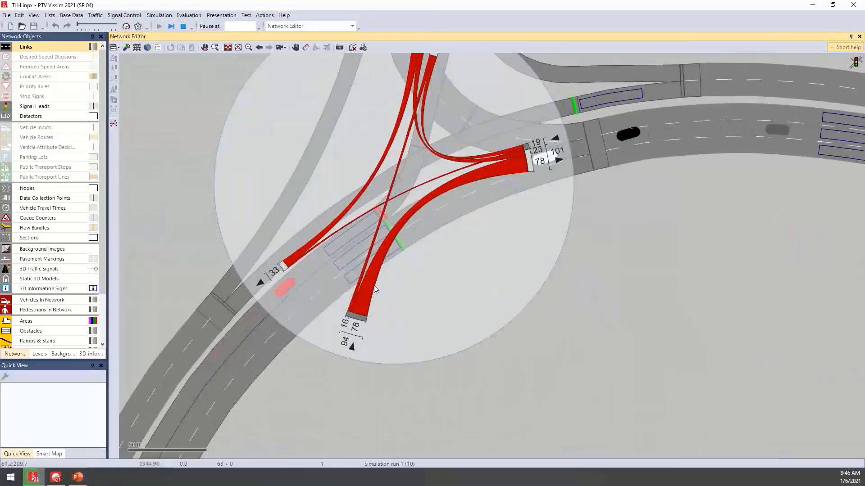
{"action": "scroll", "coordinate": [374, 285], "scroll_direction": "up", "scroll_amount": 1}
{"action": "left_click_drag", "start_coordinate": [388, 290], "coordinate": [389, 340]}
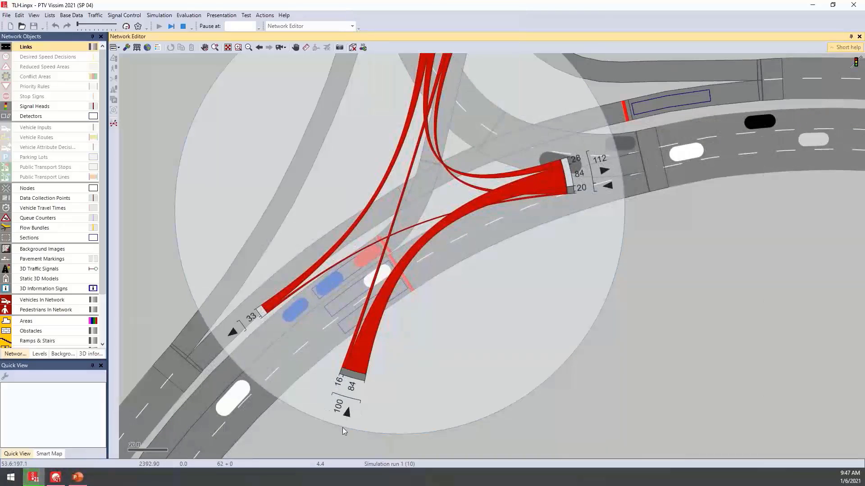
{"action": "left_click_drag", "start_coordinate": [502, 270], "coordinate": [466, 361]}
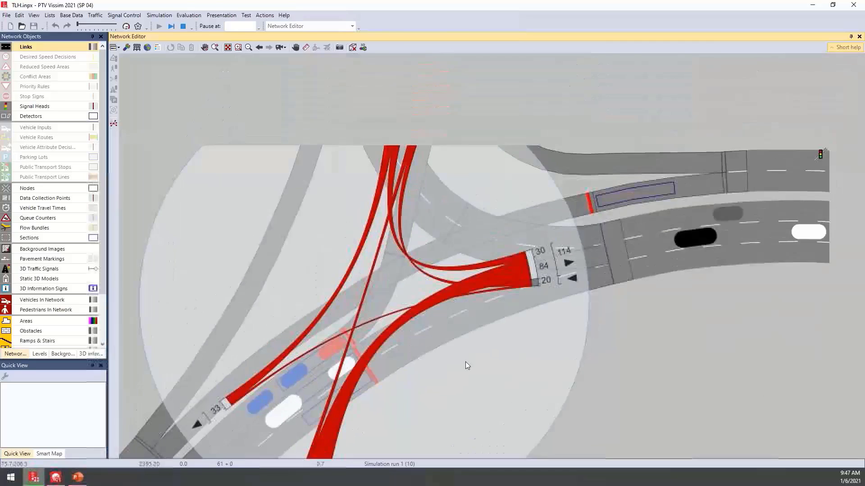
{"action": "scroll", "coordinate": [466, 361], "scroll_direction": "down", "scroll_amount": 2}
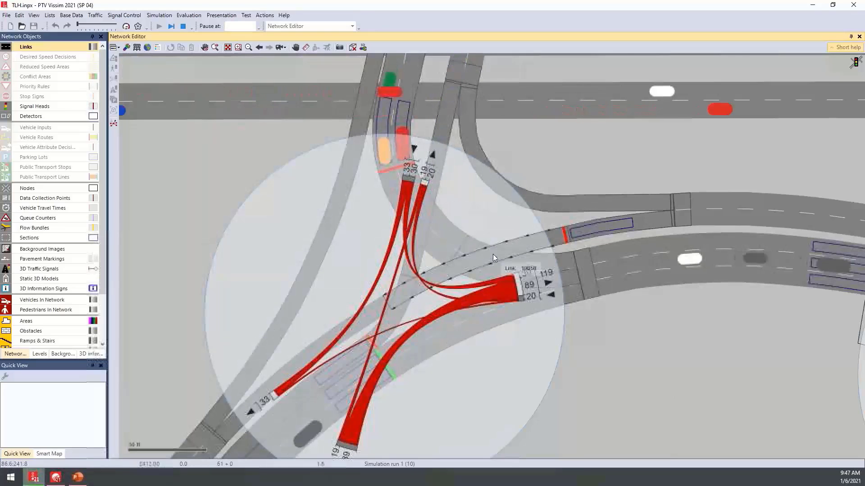
{"action": "scroll", "coordinate": [493, 254], "scroll_direction": "down", "scroll_amount": 5}
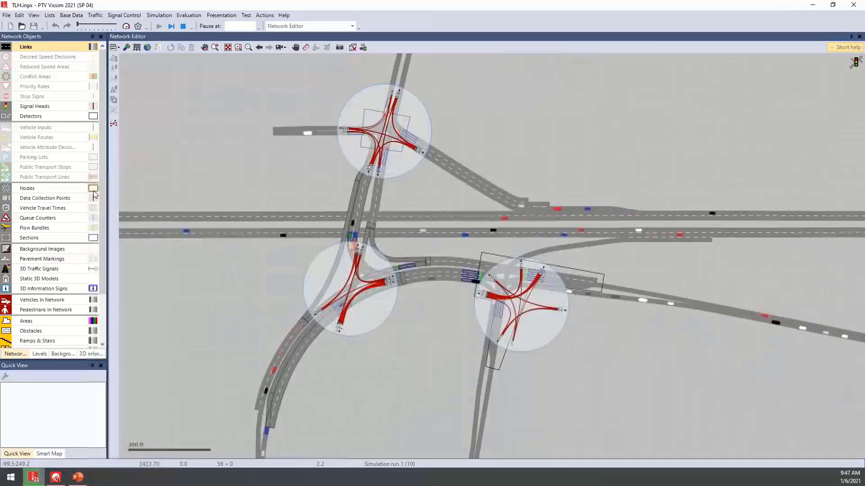
Turn off the turn value visualization for the nodes
{"action": "left_click", "coordinate": [94, 189]}
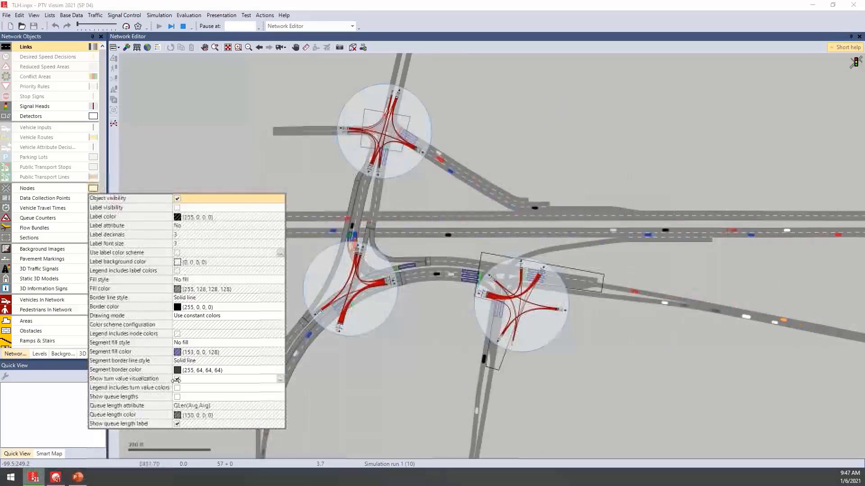
{"action": "left_click", "coordinate": [177, 379]}
{"action": "left_click", "coordinate": [177, 380]}
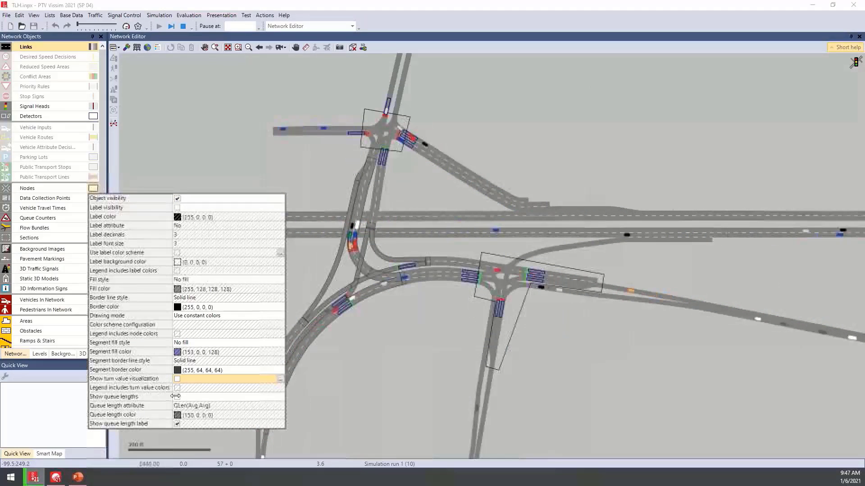
Show the queue lengths at the nodes and set the queue length color to red
{"action": "left_click", "coordinate": [177, 396]}
{"action": "left_click", "coordinate": [193, 417]}
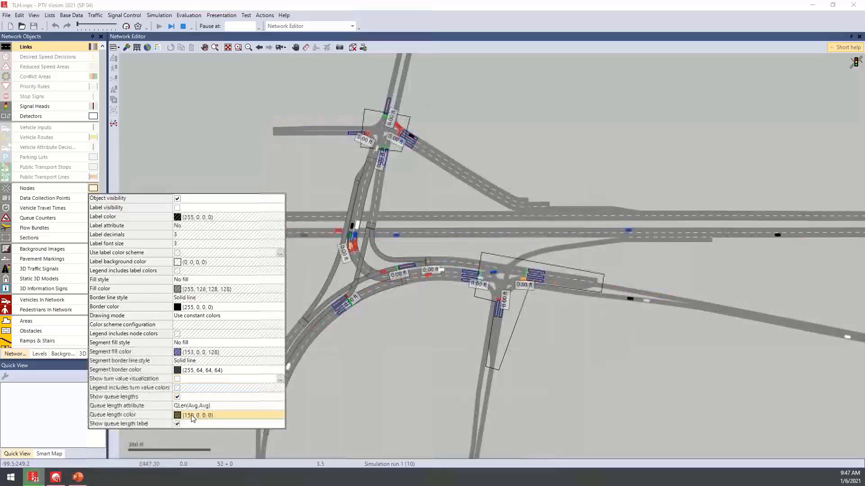
{"action": "left_click", "coordinate": [178, 416]}
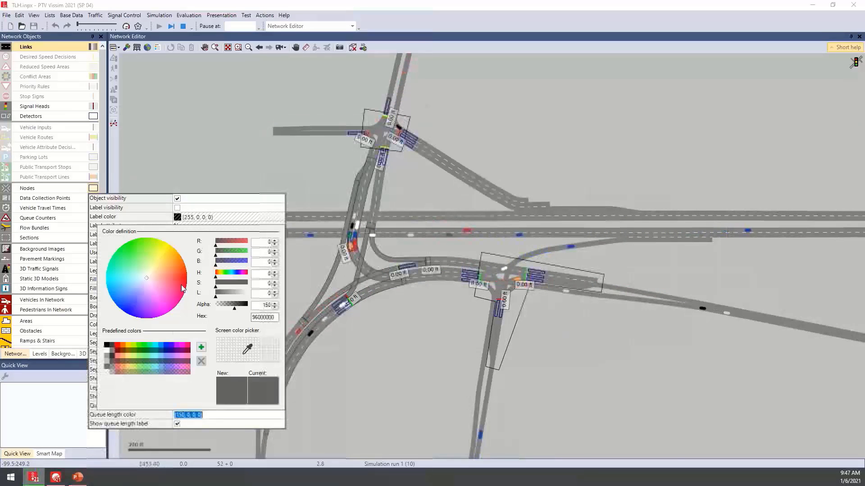
{"action": "left_click", "coordinate": [183, 280]}
{"action": "left_click", "coordinate": [365, 371]}
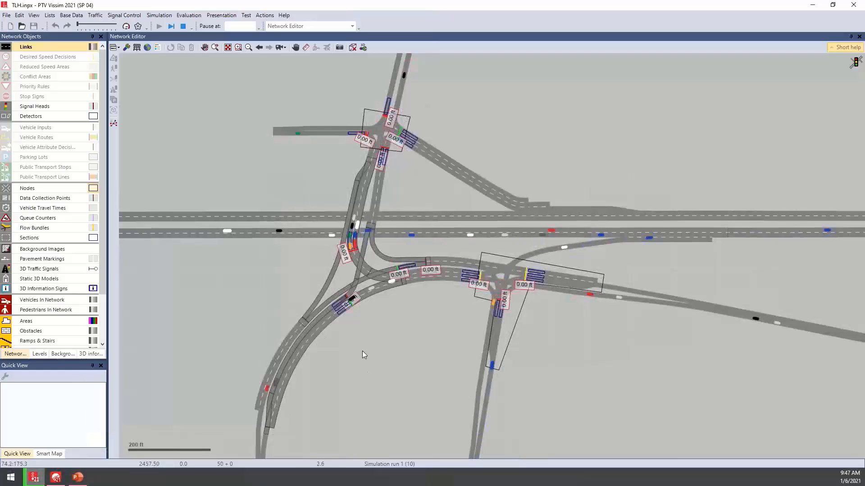
Set the nodes' queue length attribute to Current run x Current interval
{"action": "scroll", "coordinate": [407, 290], "scroll_direction": "up", "scroll_amount": 2}
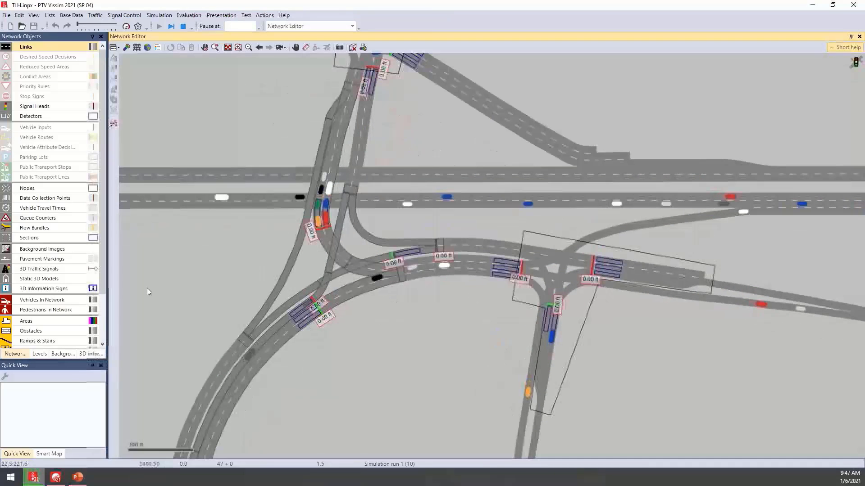
{"action": "left_click", "coordinate": [95, 187]}
{"action": "left_click", "coordinate": [280, 405]}
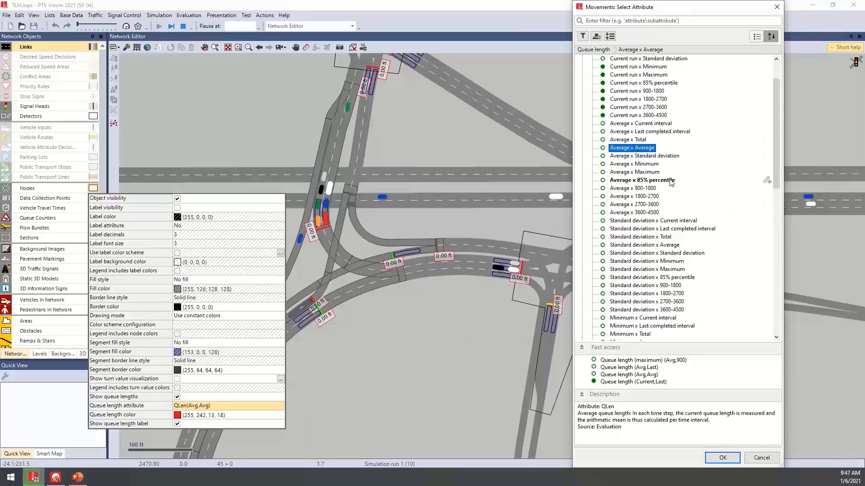
{"action": "scroll", "coordinate": [671, 182], "scroll_direction": "up", "scroll_amount": 2}
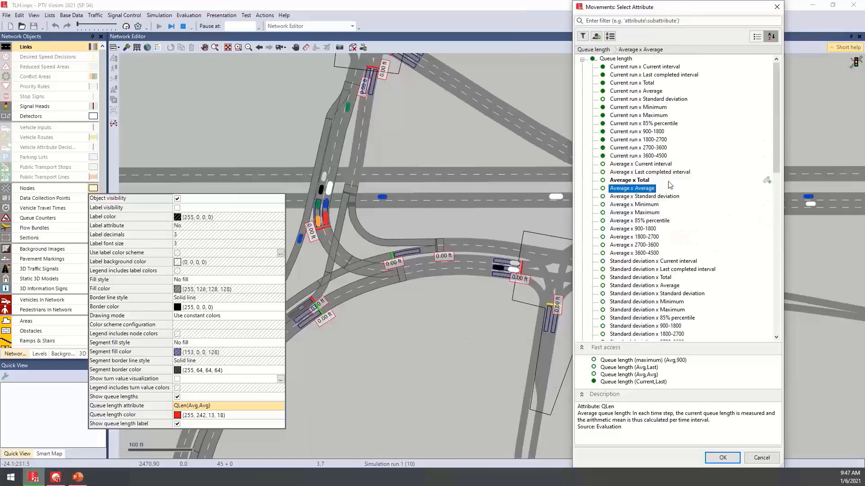
{"action": "left_click", "coordinate": [654, 67]}
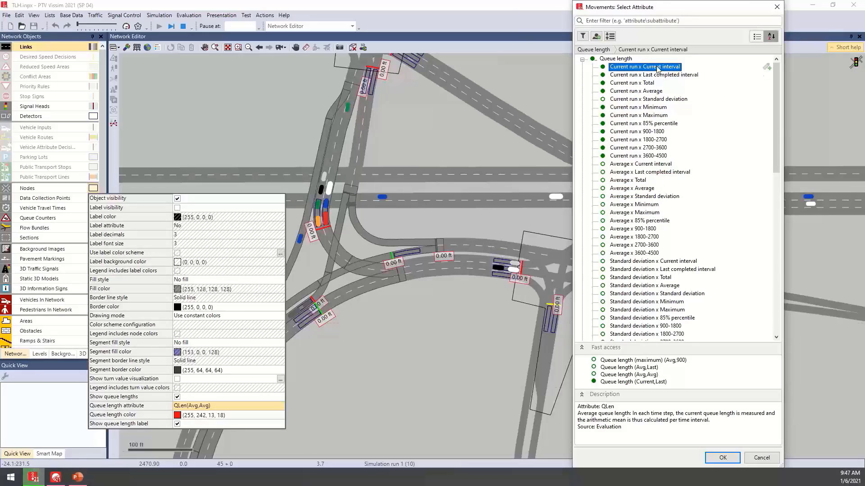
{"action": "double_click", "coordinate": [657, 68]}
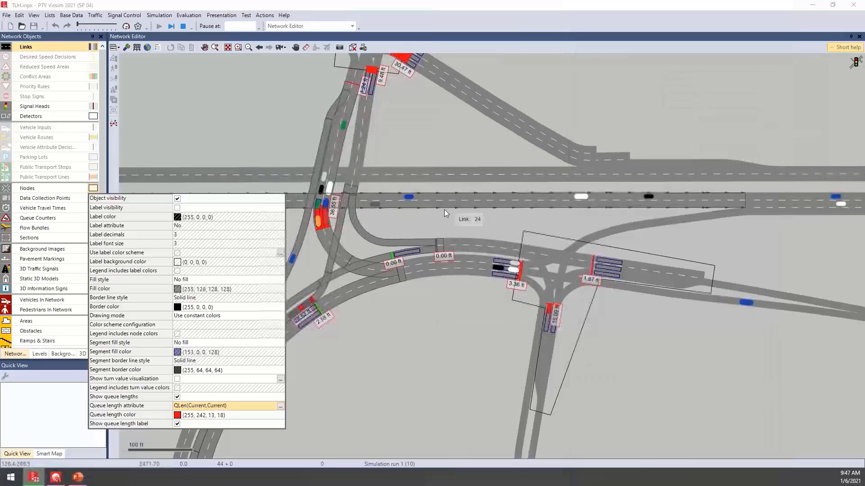
{"action": "left_click", "coordinate": [347, 356]}
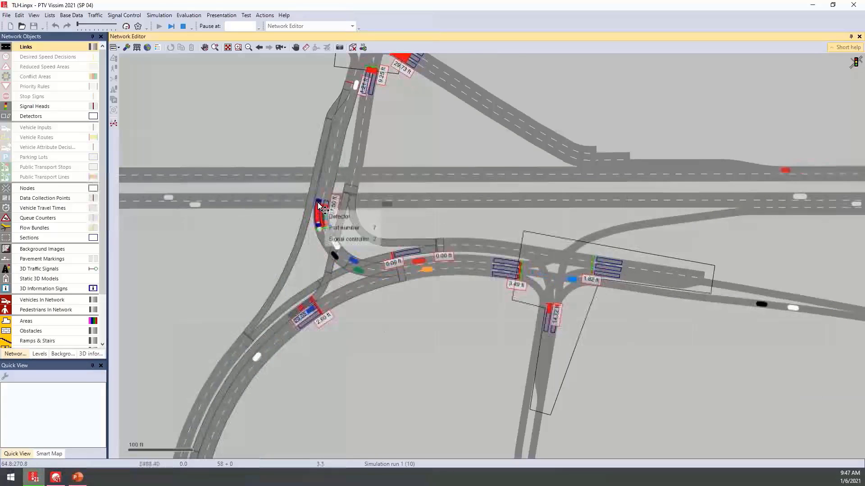
Color the vehicles in the network by driving state and show the legend in the network view
{"action": "scroll", "coordinate": [322, 208], "scroll_direction": "up", "scroll_amount": 1}
{"action": "scroll", "coordinate": [320, 210], "scroll_direction": "up", "scroll_amount": 2}
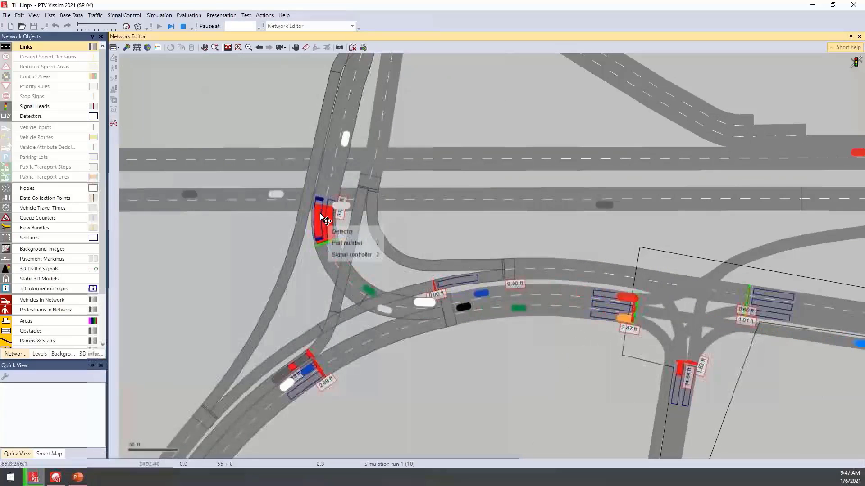
{"action": "left_click_drag", "start_coordinate": [511, 234], "coordinate": [459, 257]}
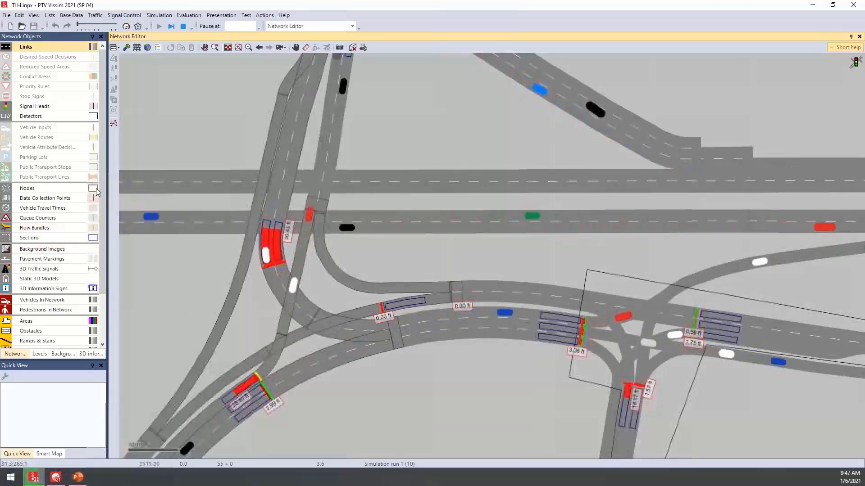
{"action": "left_click", "coordinate": [93, 300]}
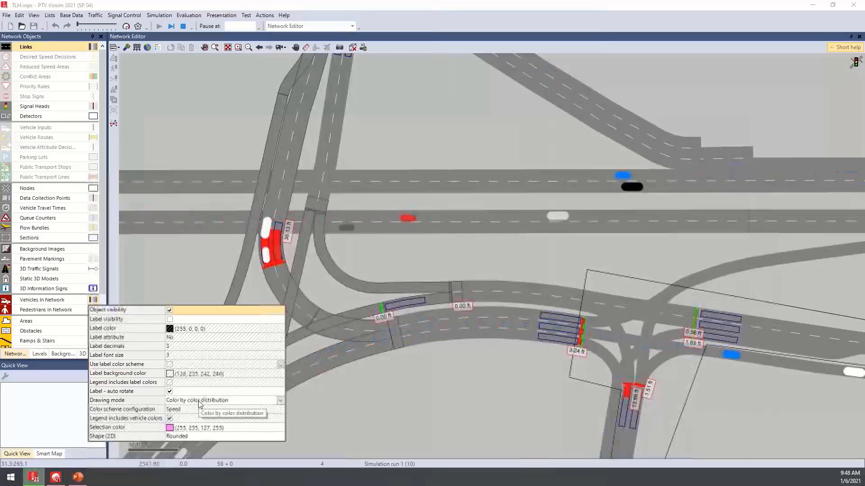
{"action": "left_click", "coordinate": [280, 401]}
{"action": "left_click", "coordinate": [280, 401]}
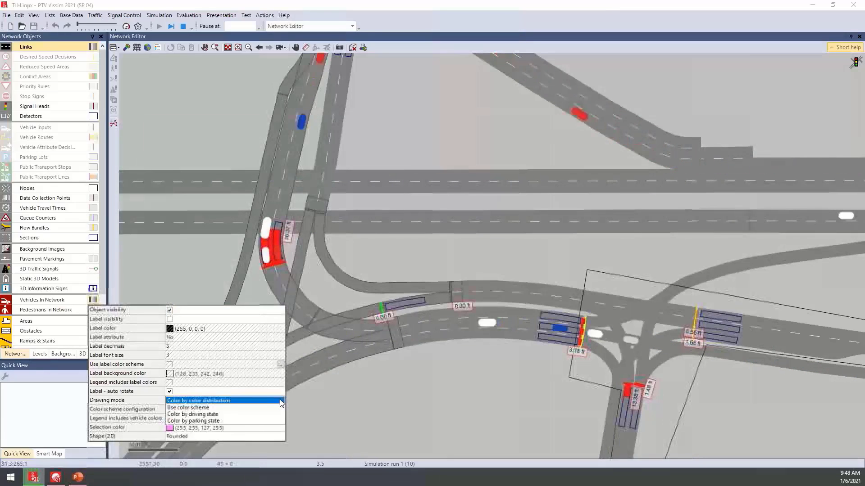
{"action": "left_click", "coordinate": [201, 414]}
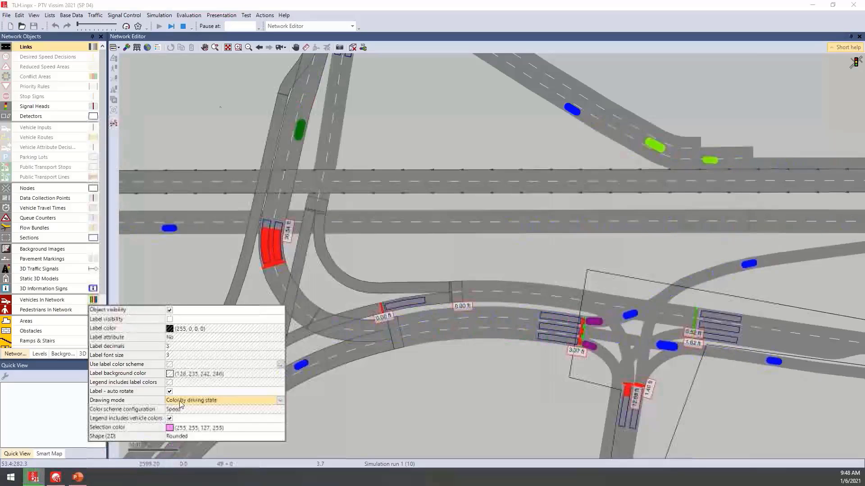
{"action": "left_click", "coordinate": [159, 47]}
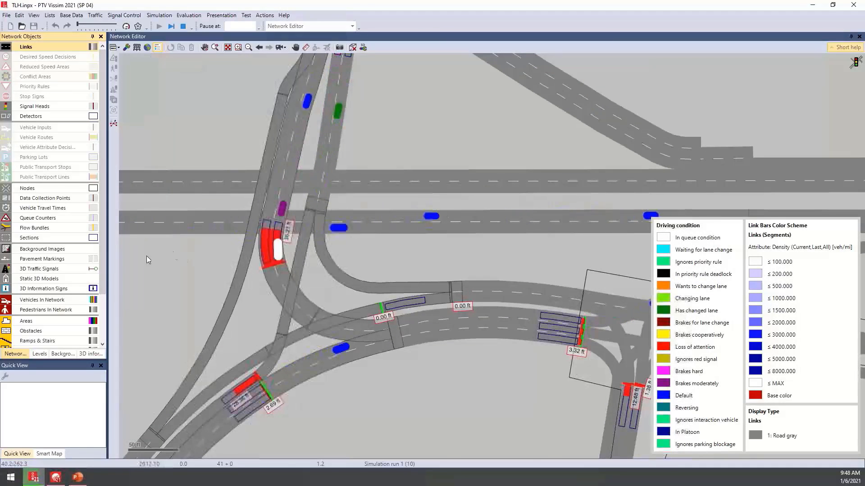
Switch the vehicles in the network to a color scheme, keeping Speed as the classification attribute
{"action": "left_click", "coordinate": [93, 300]}
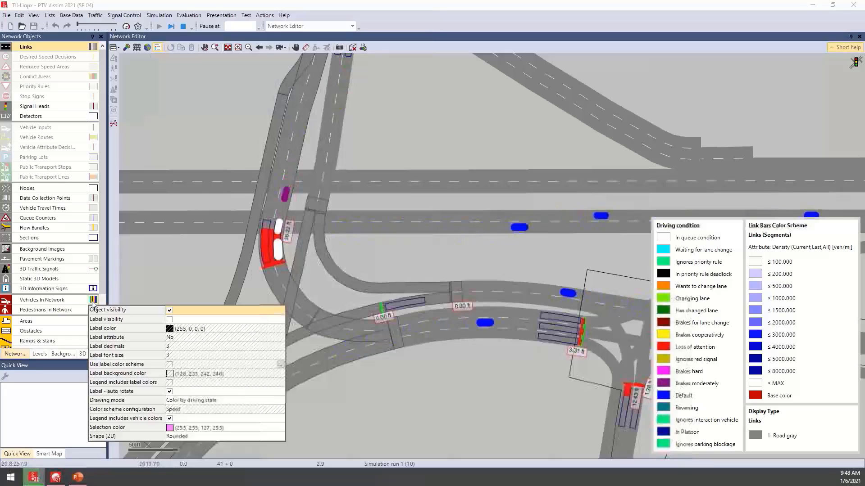
{"action": "left_click", "coordinate": [283, 399]}
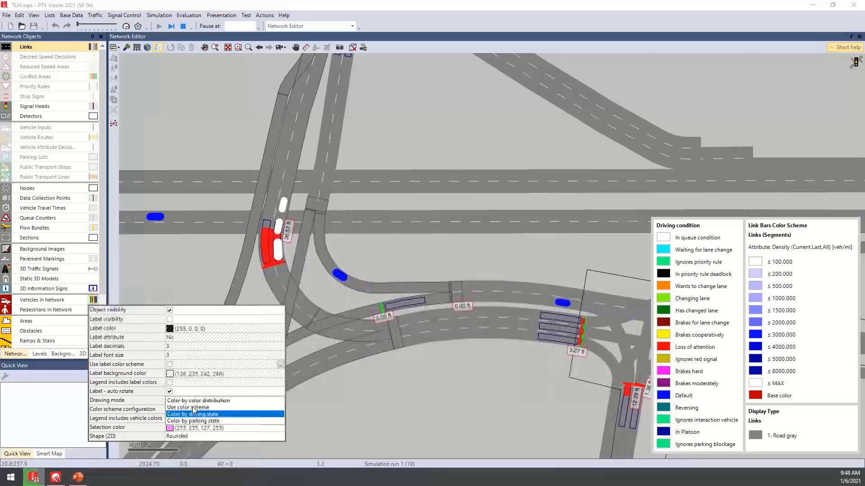
{"action": "left_click", "coordinate": [197, 407]}
{"action": "left_click", "coordinate": [280, 411]}
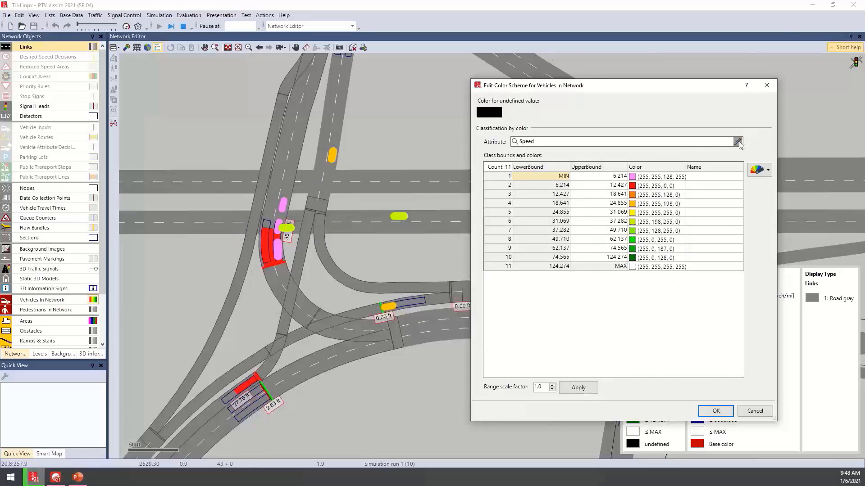
{"action": "left_click", "coordinate": [737, 142]}
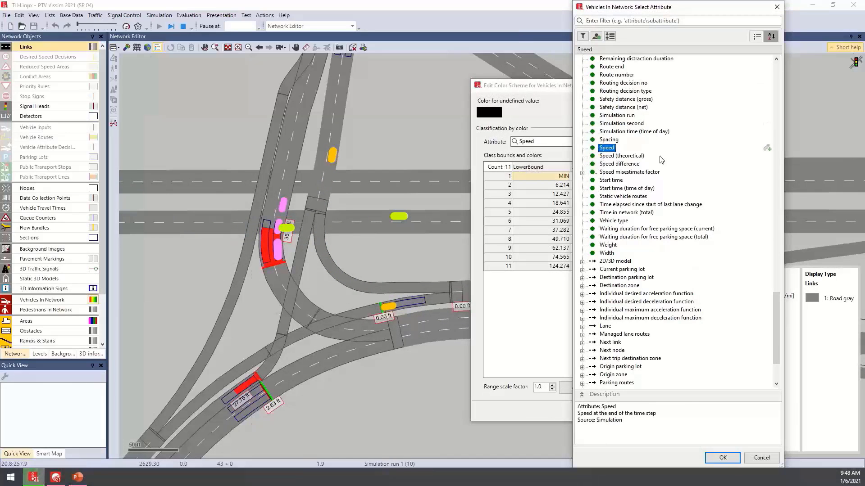
{"action": "scroll", "coordinate": [639, 216], "scroll_direction": "up", "scroll_amount": 4}
{"action": "scroll", "coordinate": [642, 244], "scroll_direction": "up", "scroll_amount": 18}
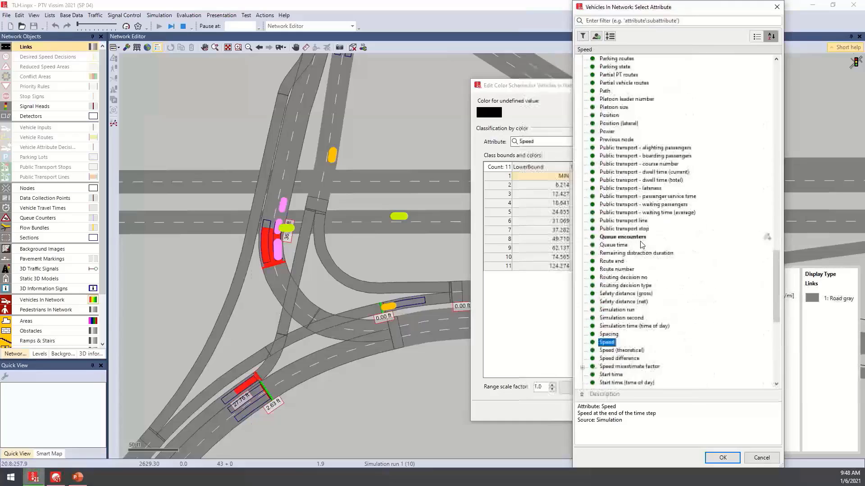
{"action": "scroll", "coordinate": [649, 246], "scroll_direction": "up", "scroll_amount": 20}
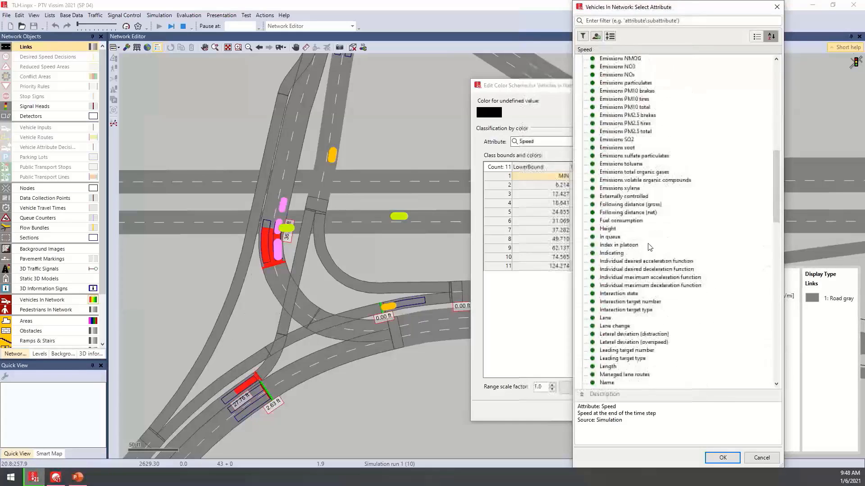
{"action": "scroll", "coordinate": [651, 247], "scroll_direction": "down", "scroll_amount": 7}
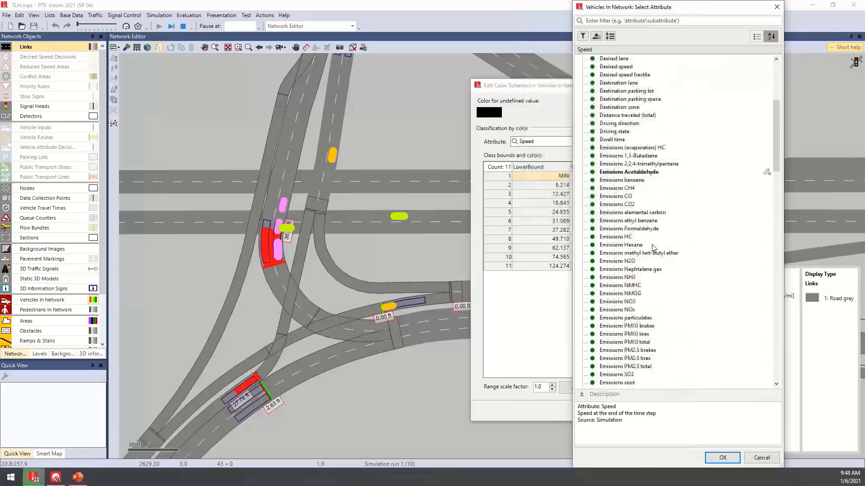
{"action": "left_click", "coordinate": [722, 457]}
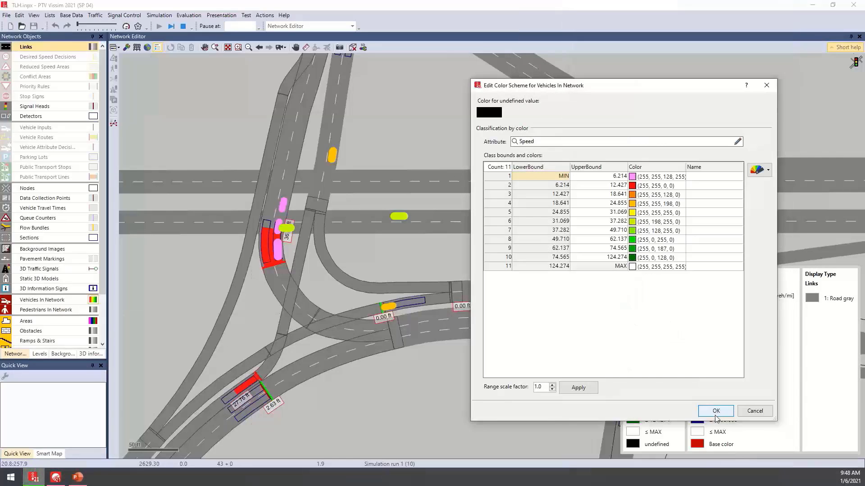
{"action": "left_click", "coordinate": [717, 411]}
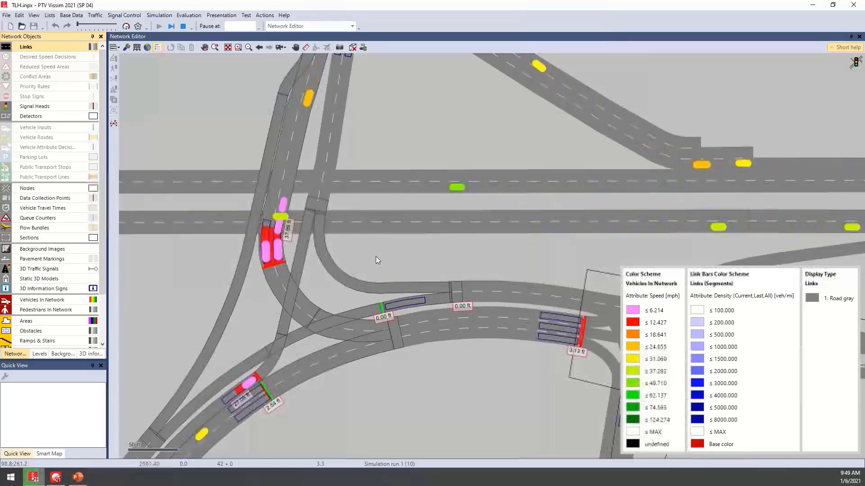
{"action": "right_click", "coordinate": [44, 203]}
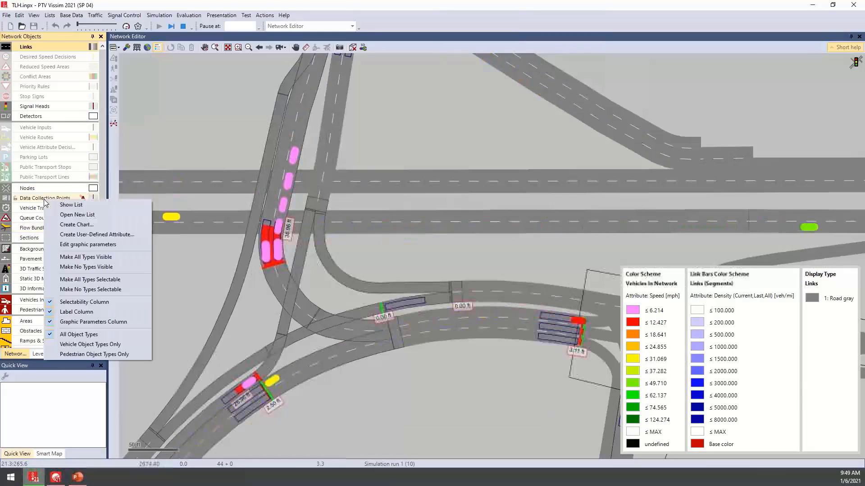
{"action": "left_click", "coordinate": [91, 227]}
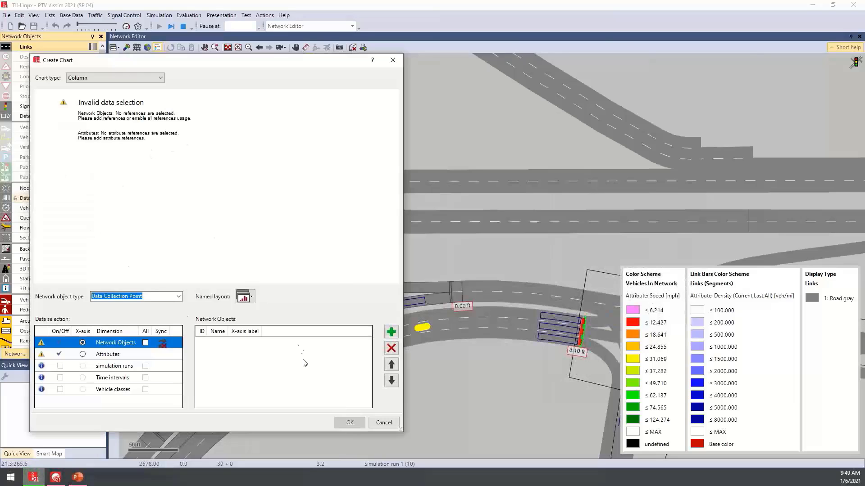
{"action": "left_click", "coordinate": [384, 423]}
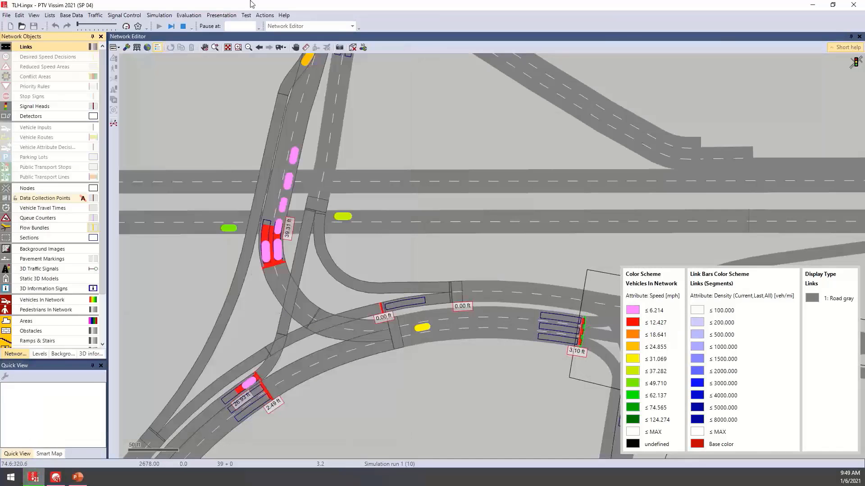
Stop the simulation, ignoring its warnings, and hide the legend in the network view
{"action": "left_click", "coordinate": [184, 26]}
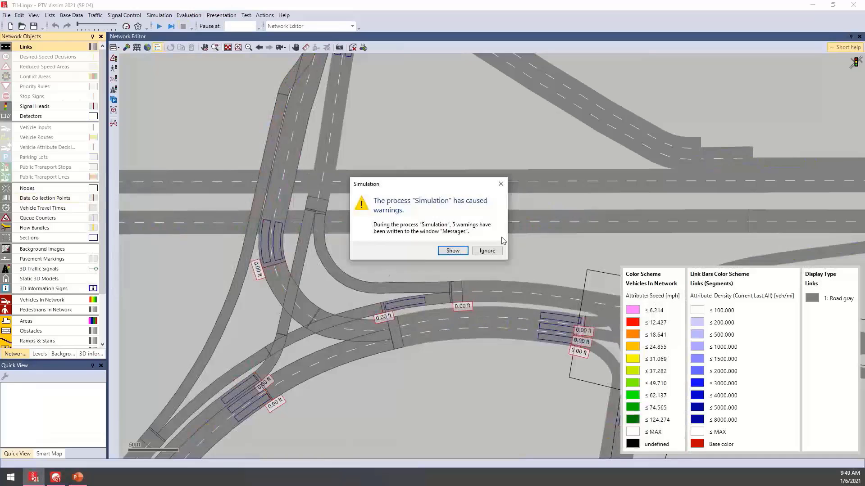
{"action": "left_click", "coordinate": [487, 251]}
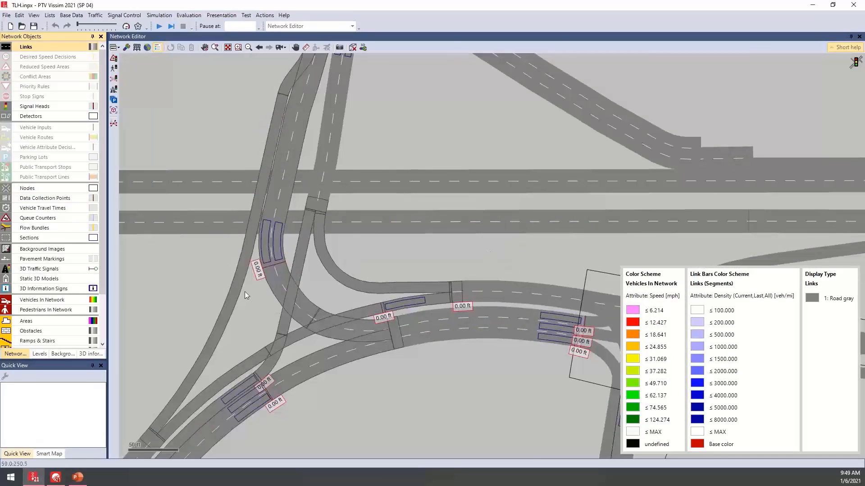
{"action": "left_click", "coordinate": [158, 48]}
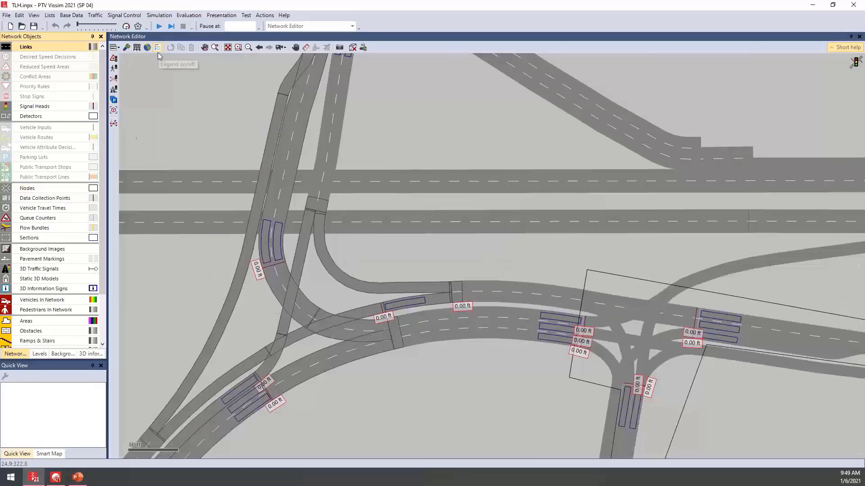
Start a new column chart and set its network object type to Data Collection Measurement
{"action": "right_click", "coordinate": [53, 203]}
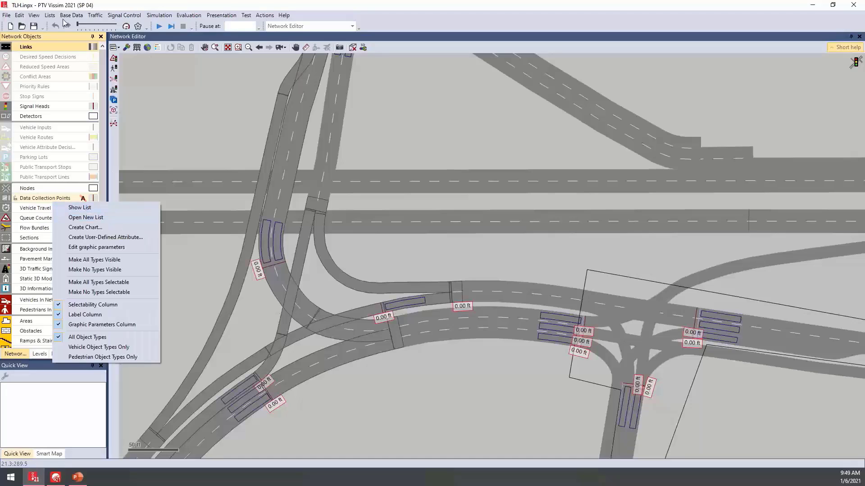
{"action": "left_click", "coordinate": [34, 15]}
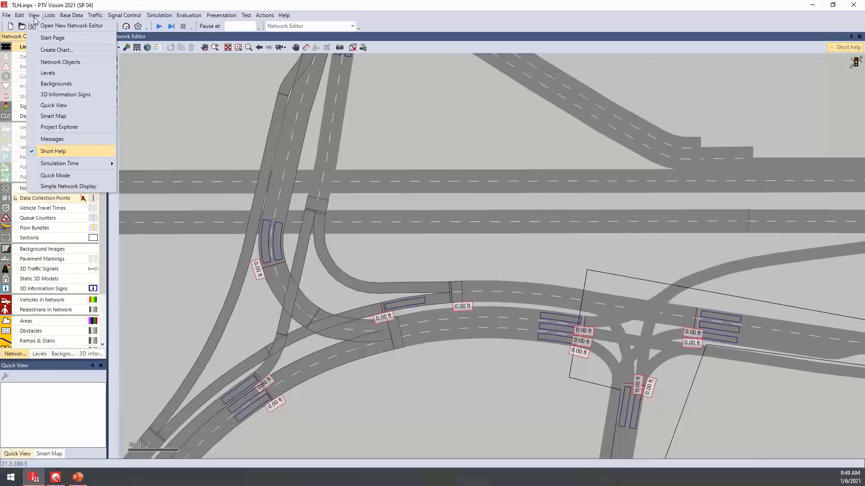
{"action": "left_click", "coordinate": [80, 50]}
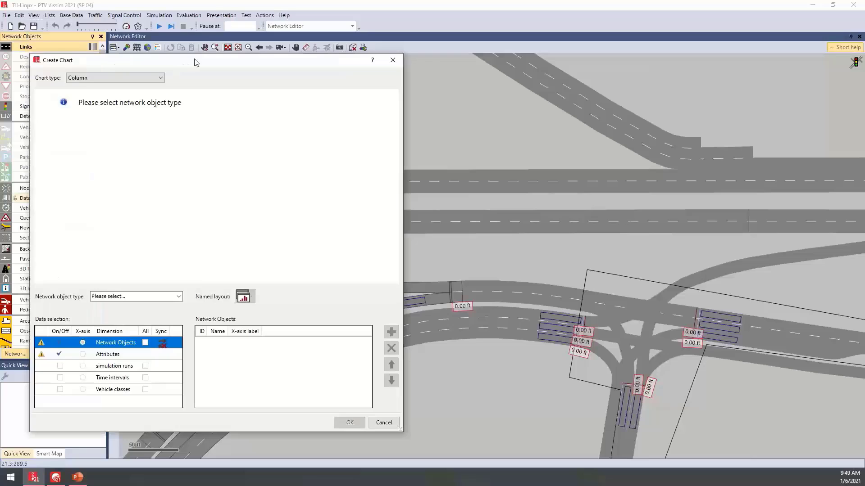
{"action": "left_click_drag", "start_coordinate": [115, 63], "coordinate": [283, 49]}
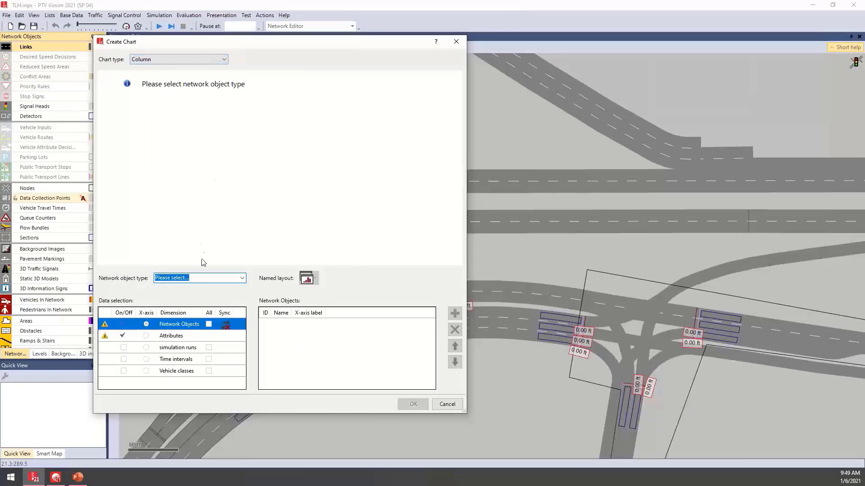
{"action": "left_click", "coordinate": [243, 279]}
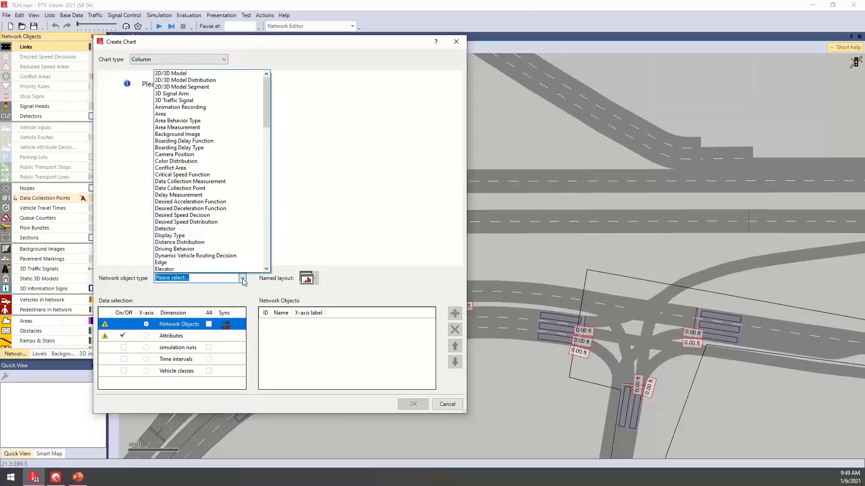
{"action": "scroll", "coordinate": [221, 136], "scroll_direction": "down", "scroll_amount": 2}
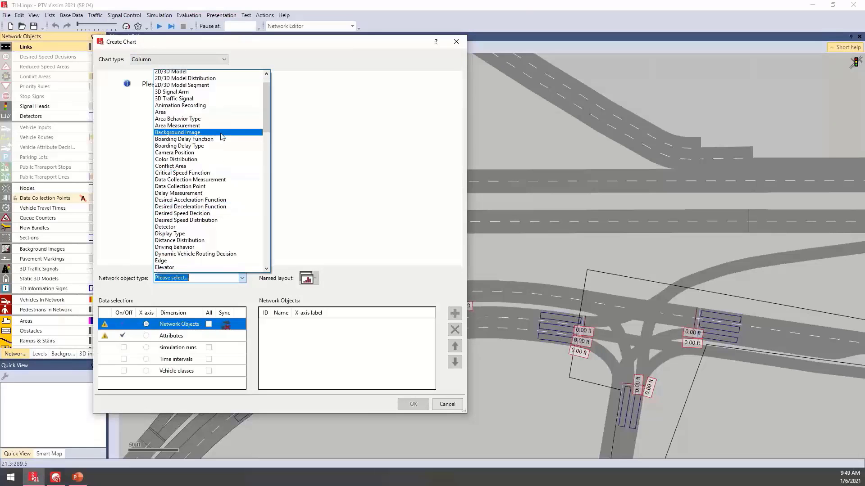
{"action": "scroll", "coordinate": [221, 137], "scroll_direction": "down", "scroll_amount": 7}
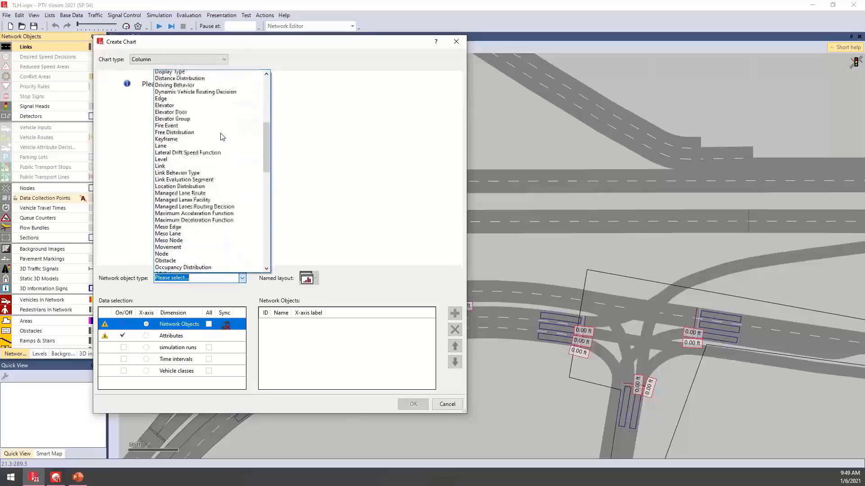
{"action": "scroll", "coordinate": [222, 136], "scroll_direction": "down", "scroll_amount": 7}
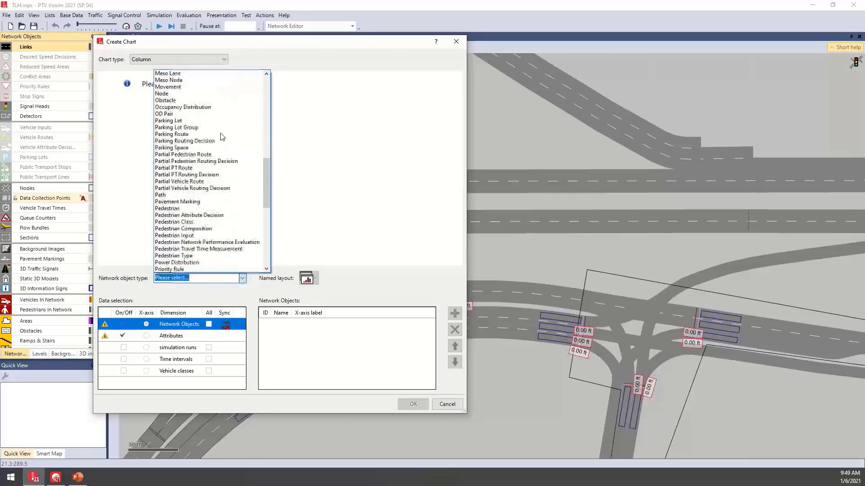
{"action": "scroll", "coordinate": [222, 136], "scroll_direction": "down", "scroll_amount": 3}
{"action": "left_click", "coordinate": [274, 200]}
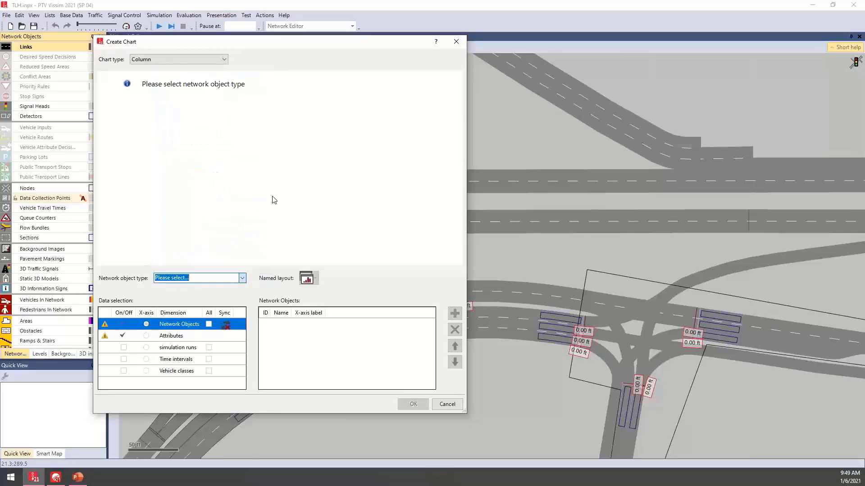
{"action": "left_click", "coordinate": [242, 278]}
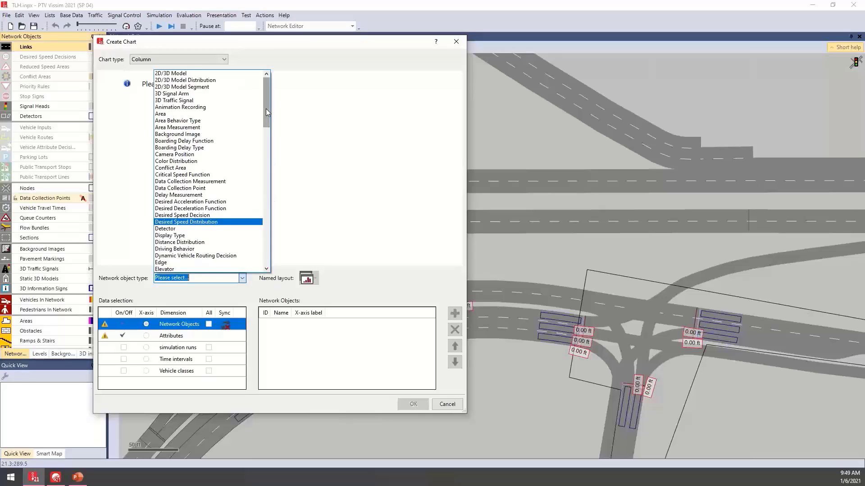
{"action": "left_click", "coordinate": [209, 182]}
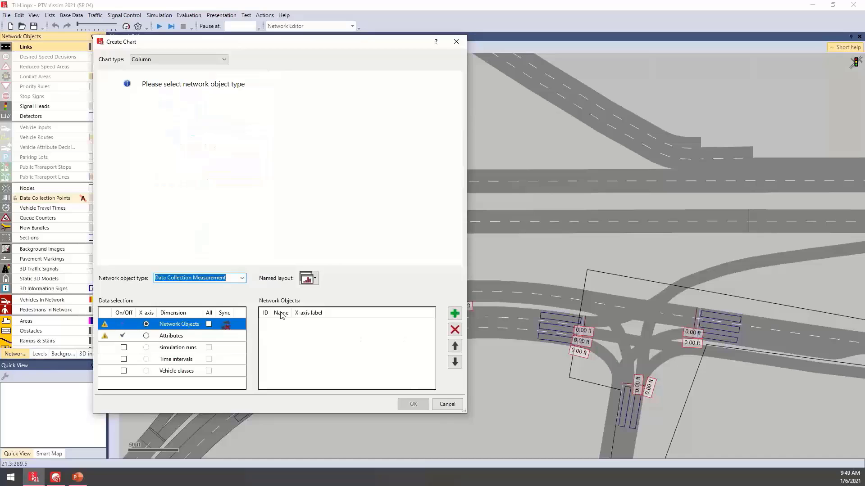
Add both Apalachee Pkwy data collection measurements to the chart as network objects
{"action": "left_click", "coordinate": [459, 317]}
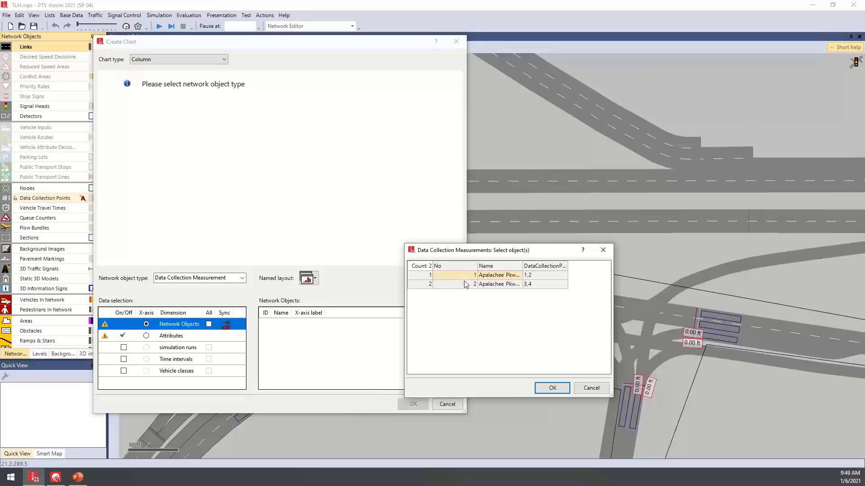
{"action": "left_click", "coordinate": [425, 269]}
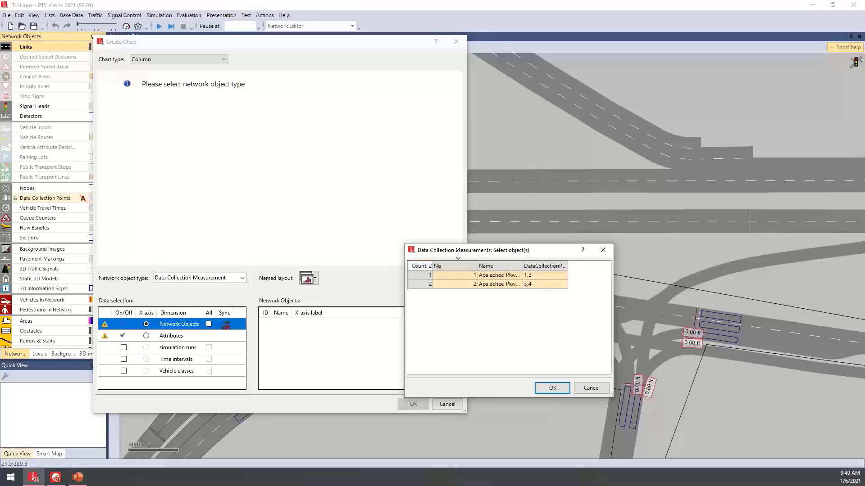
{"action": "left_click", "coordinate": [553, 389]}
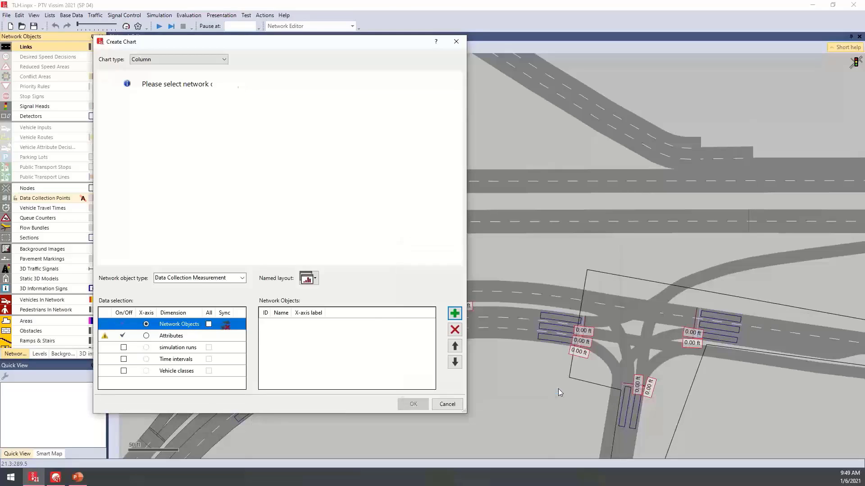
Add the Vehicles attribute for Current run x Last completed interval x All types to the chart's data selection
{"action": "left_click", "coordinate": [179, 337]}
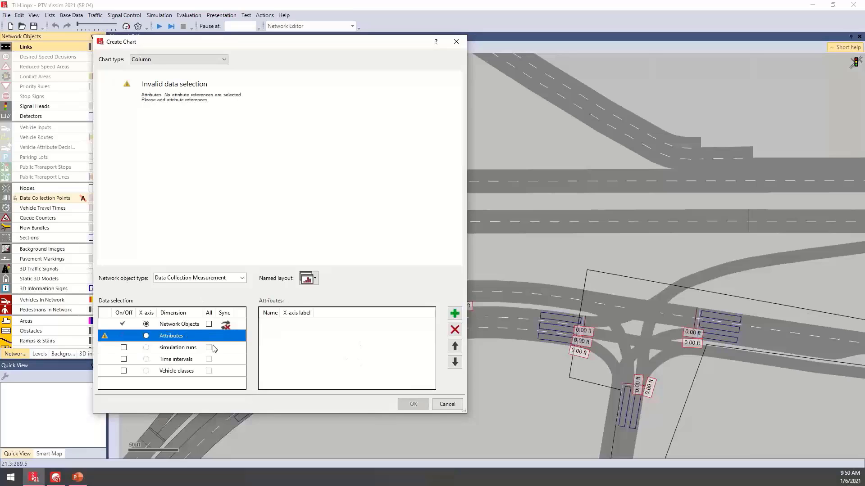
{"action": "mouse_move", "coordinate": [106, 340]}
{"action": "left_click", "coordinate": [459, 313]}
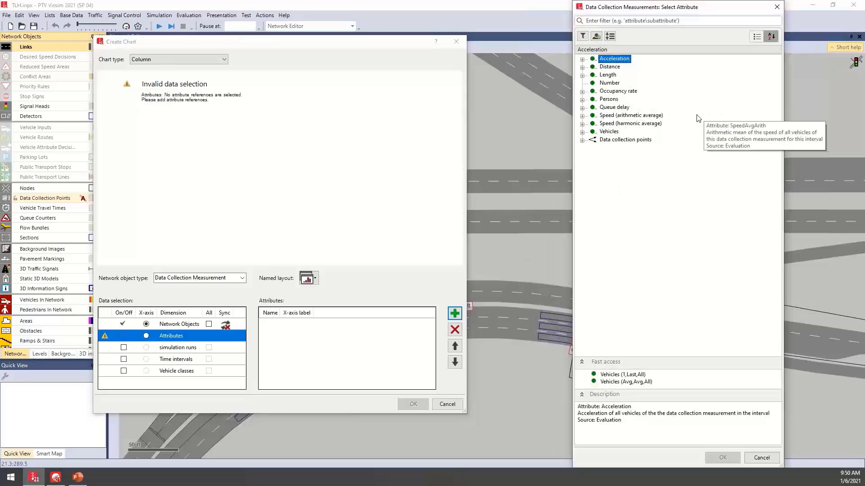
{"action": "left_click", "coordinate": [583, 132]}
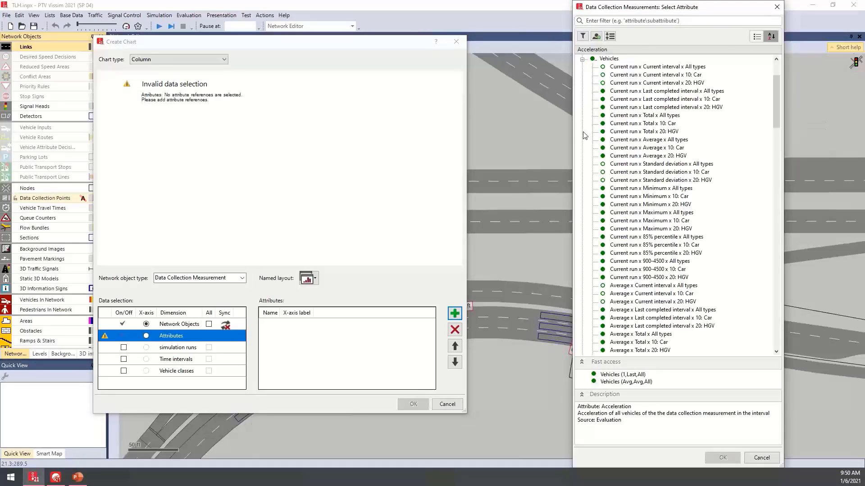
{"action": "double_click", "coordinate": [668, 91]}
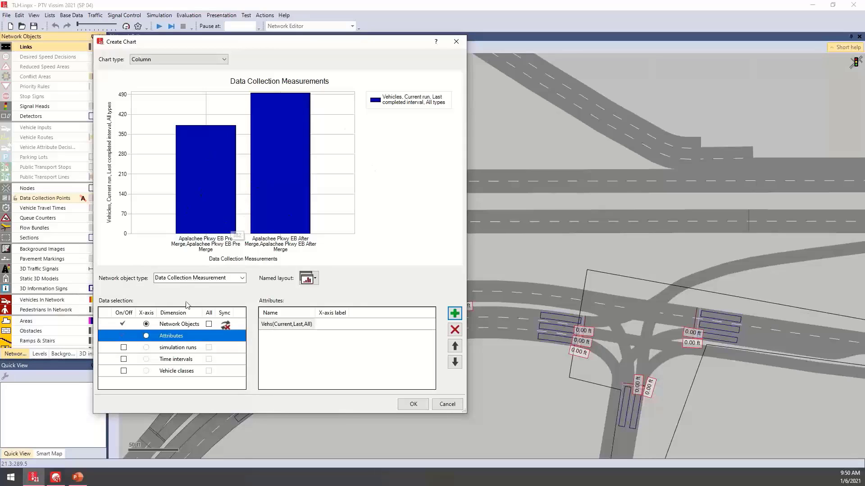
Create the column chart with attributes rather than simulation runs on the X-axis, and enlarge the chart pane
{"action": "left_click", "coordinate": [124, 348]}
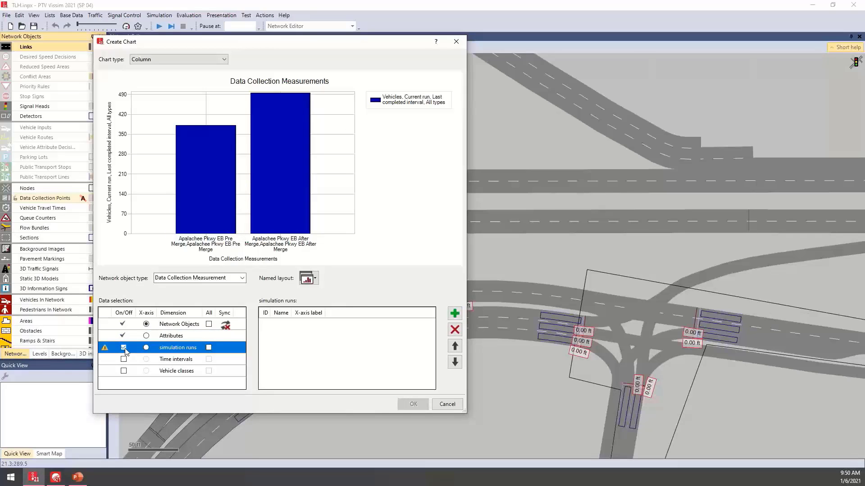
{"action": "left_click", "coordinate": [146, 348]}
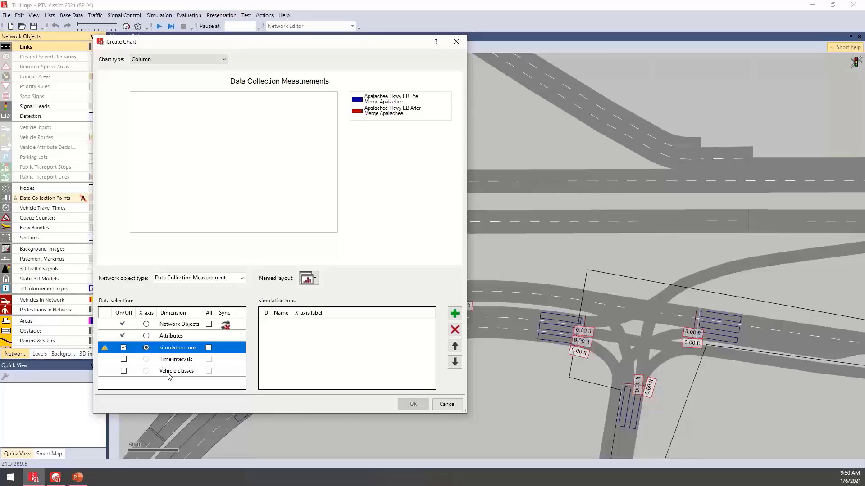
{"action": "left_click", "coordinate": [146, 336]}
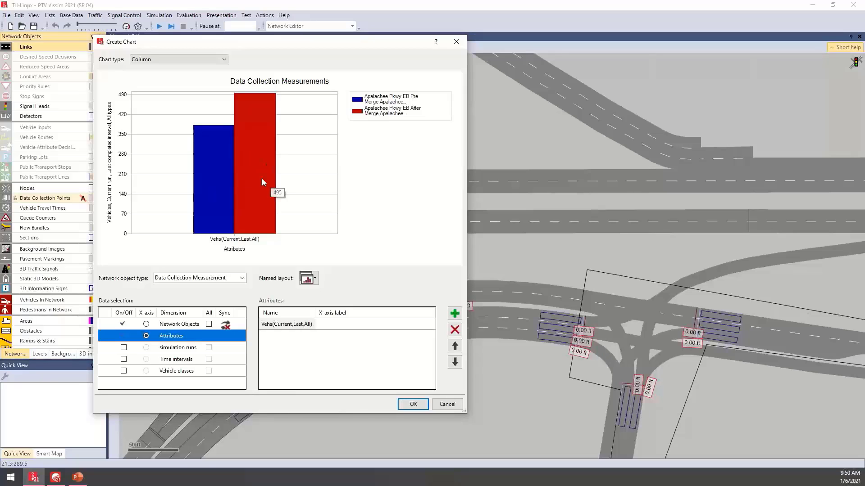
{"action": "left_click", "coordinate": [423, 404]}
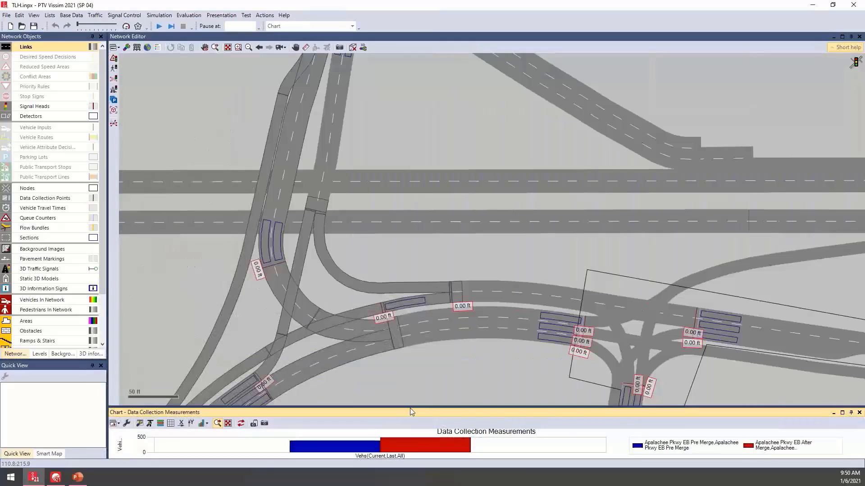
{"action": "left_click_drag", "start_coordinate": [410, 408], "coordinate": [411, 205]}
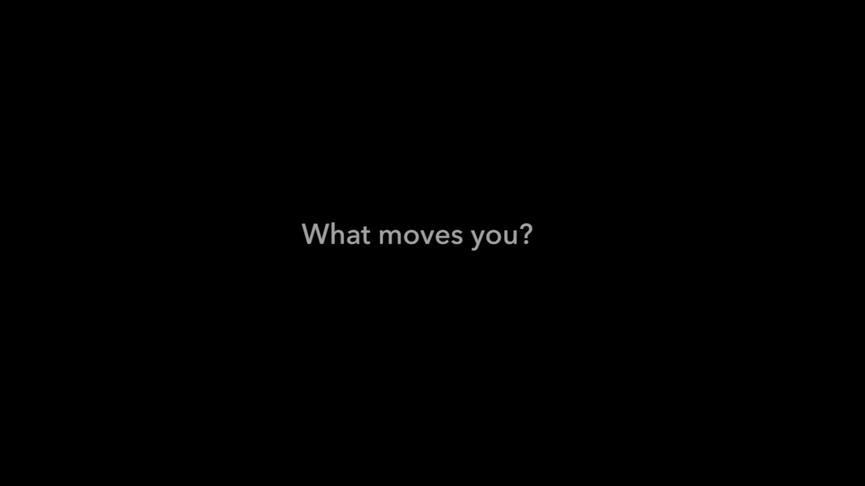